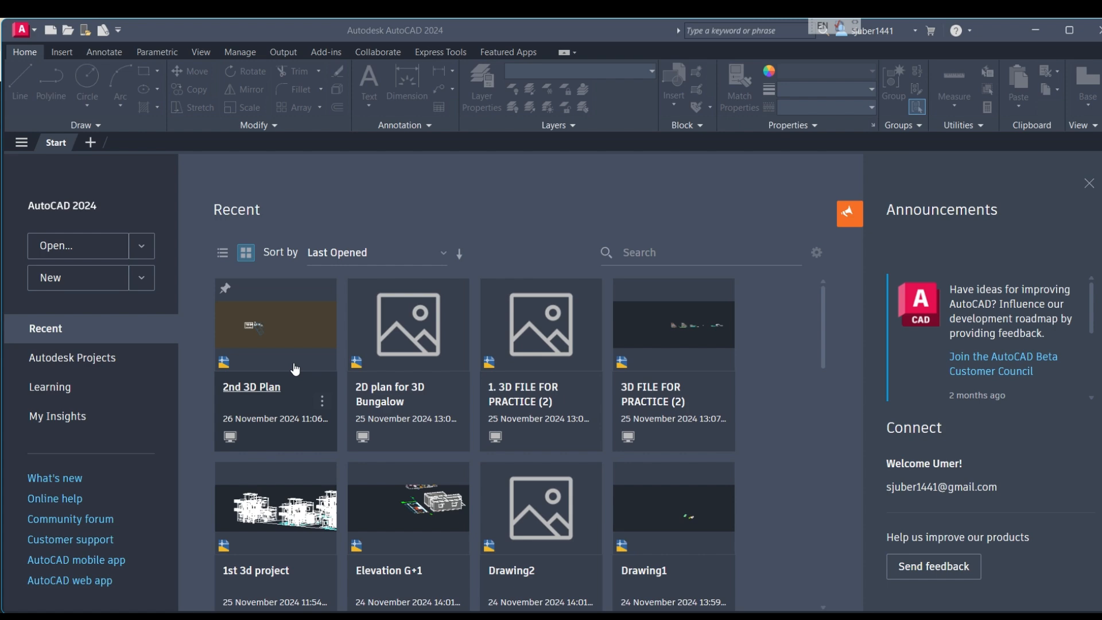
Look through the thumbnails of recently opened drawings.
scroll(344, 402, down, 10)
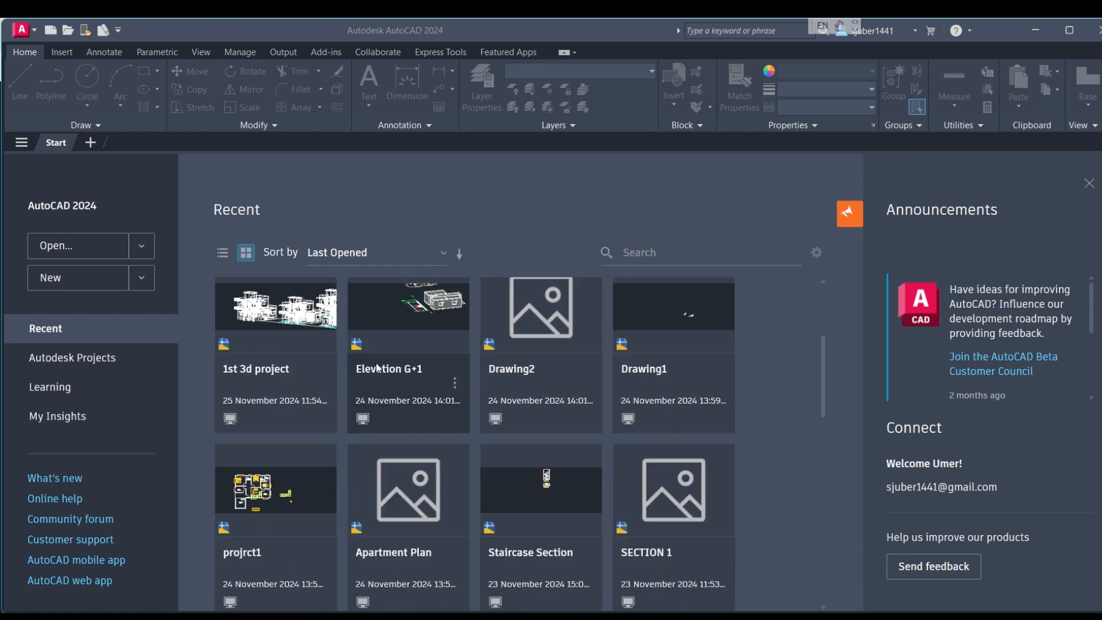
scroll(407, 502, down, 5)
scroll(411, 430, up, 6)
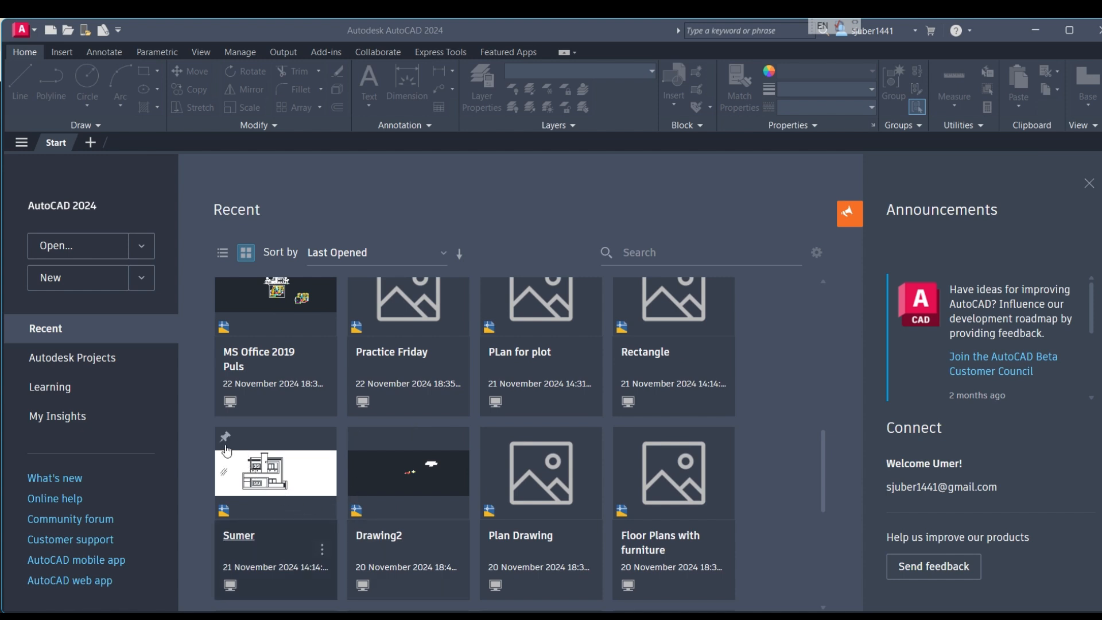
scroll(617, 494, down, 5)
scroll(617, 493, up, 3)
scroll(615, 494, up, 7)
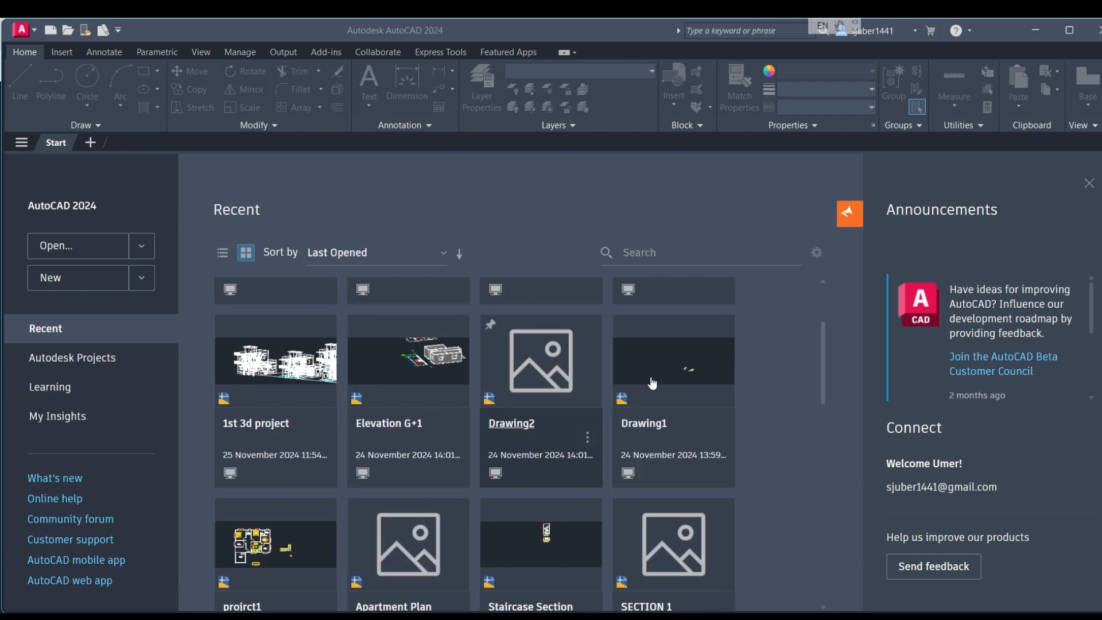
scroll(471, 427, up, 3)
scroll(472, 488, down, 4)
scroll(471, 488, down, 4)
scroll(336, 449, up, 3)
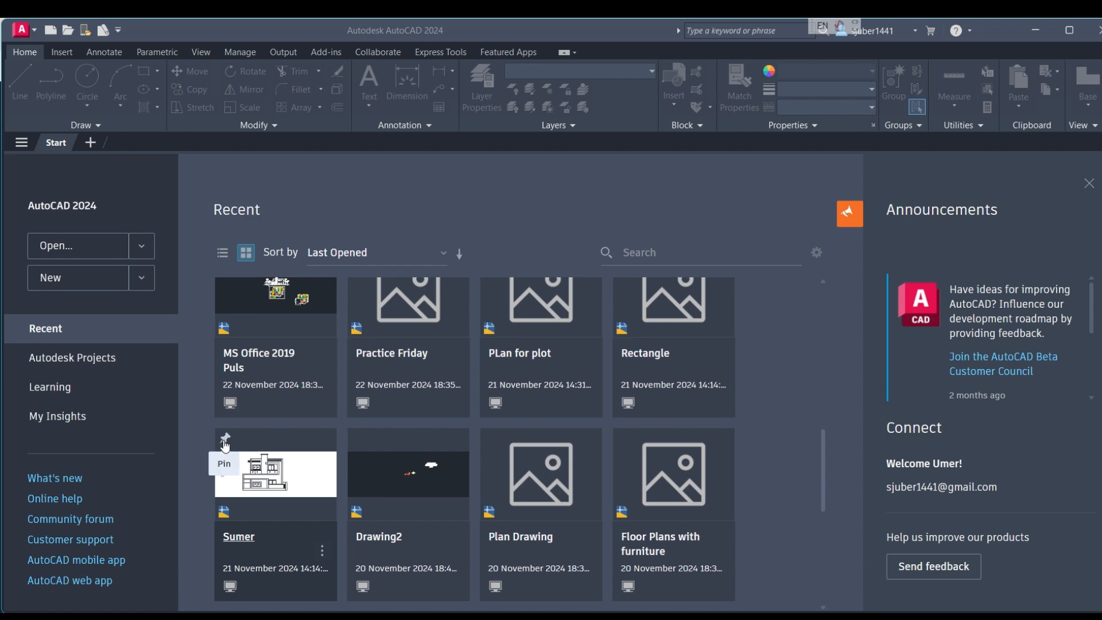
Pin the Sumer and 1st 3d project drawings among the recent files.
click(225, 440)
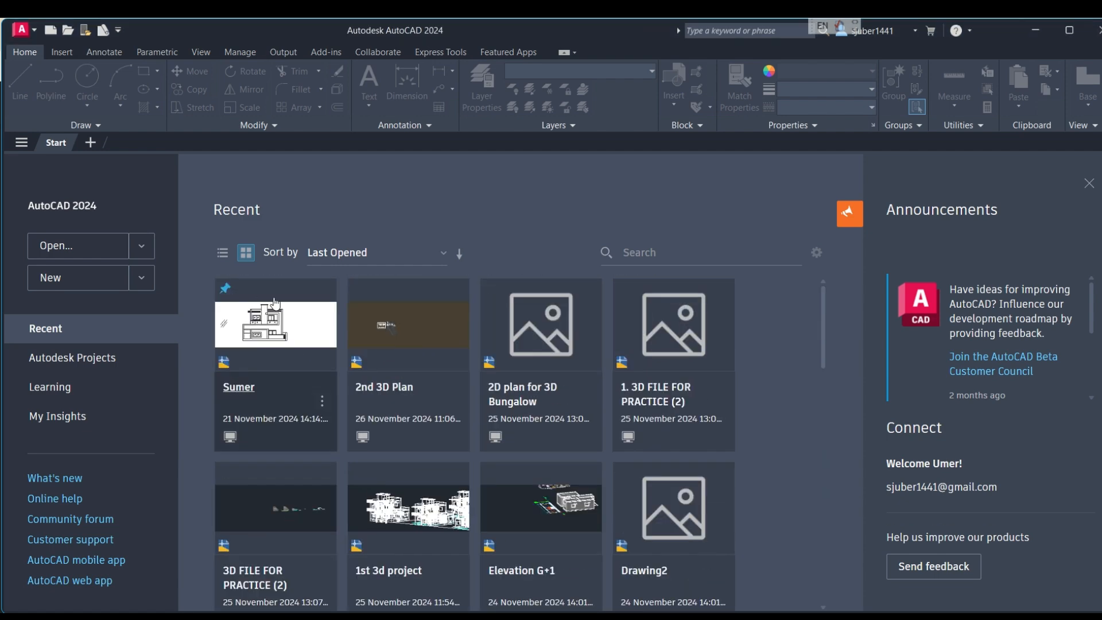
mouse_move(423, 528)
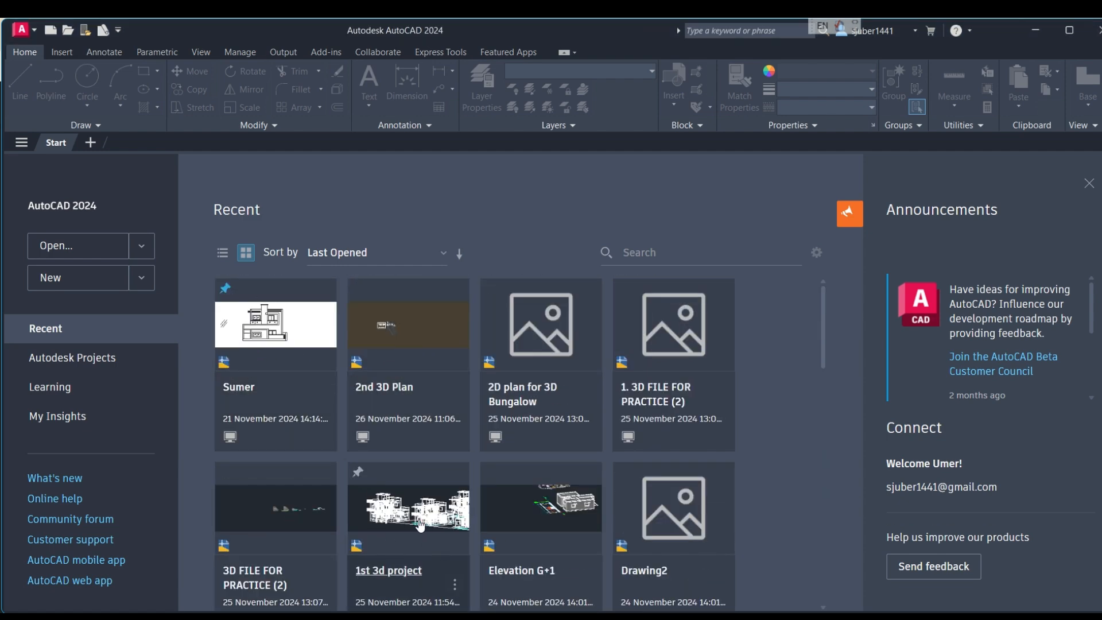
click(359, 476)
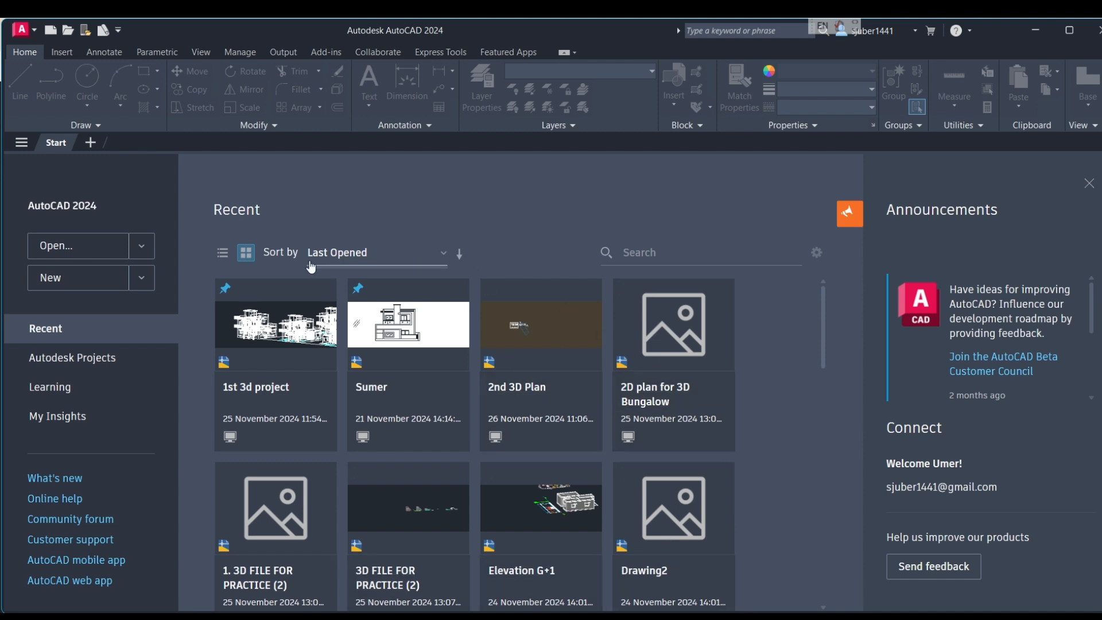
Show the recent drawings as a detailed list and look through its entries.
click(223, 252)
scroll(316, 408, down, 5)
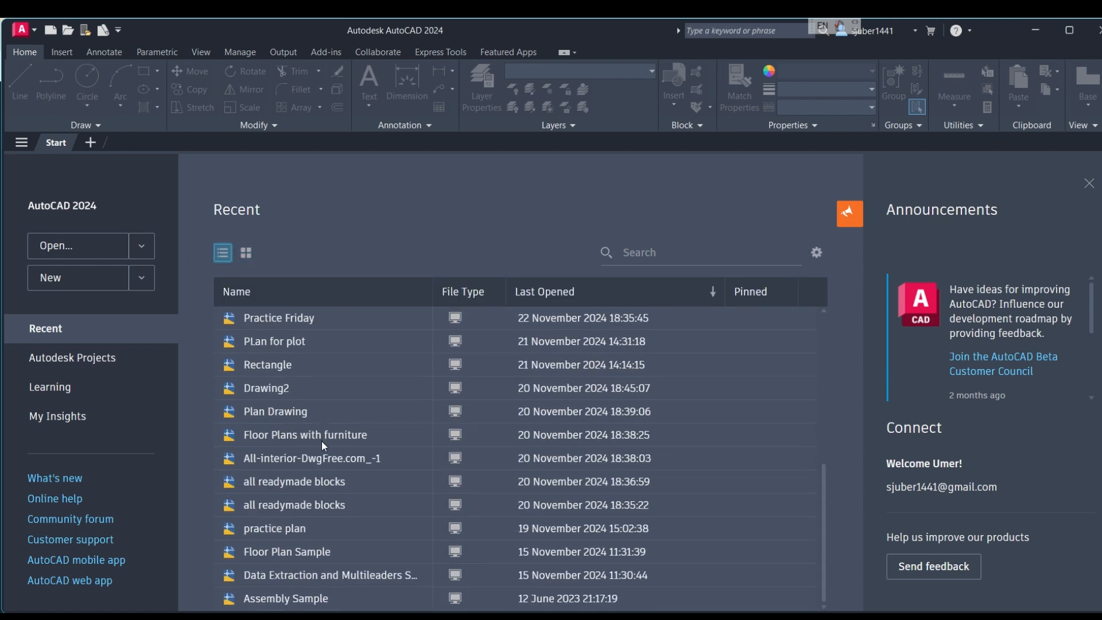
scroll(328, 471, up, 5)
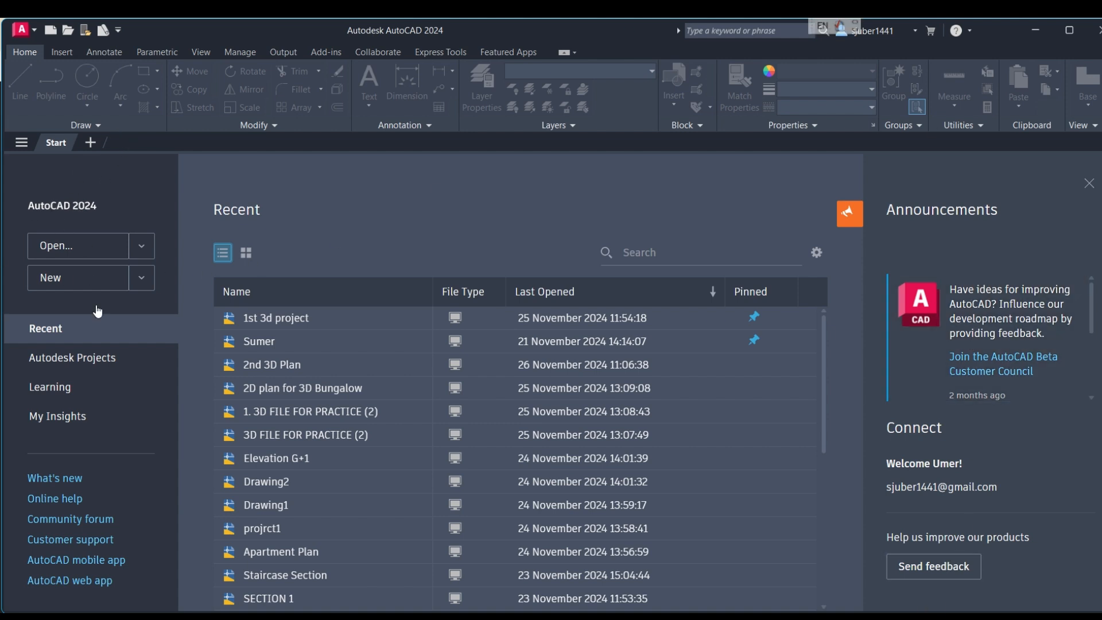
Browse the available drawing templates, preview acad without opening it, and review the options for creating and opening files.
click(143, 279)
click(119, 332)
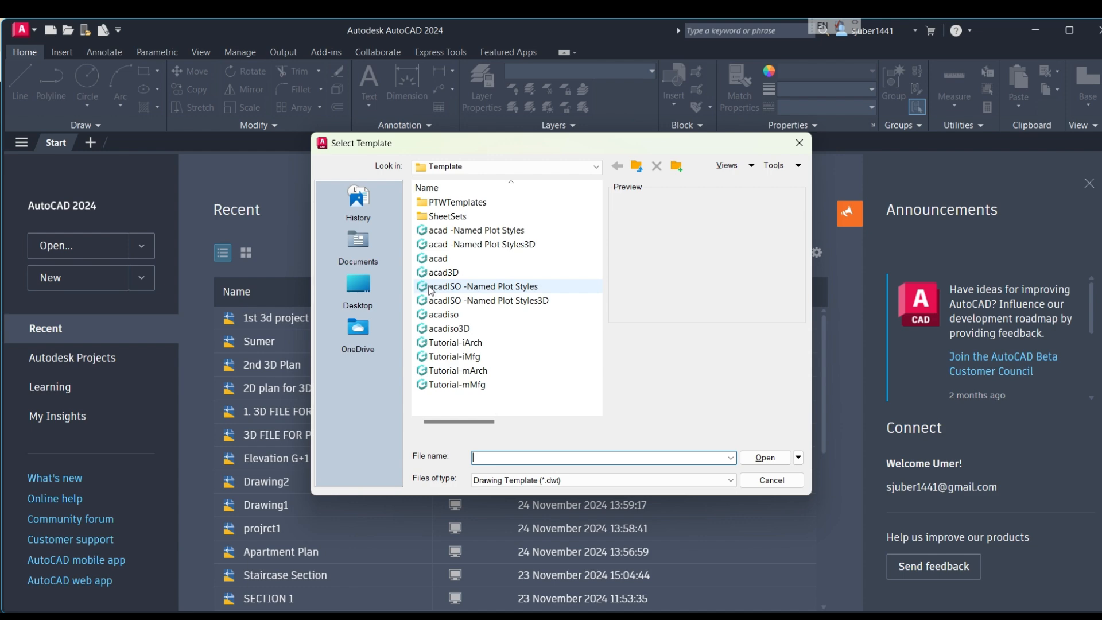
click(799, 143)
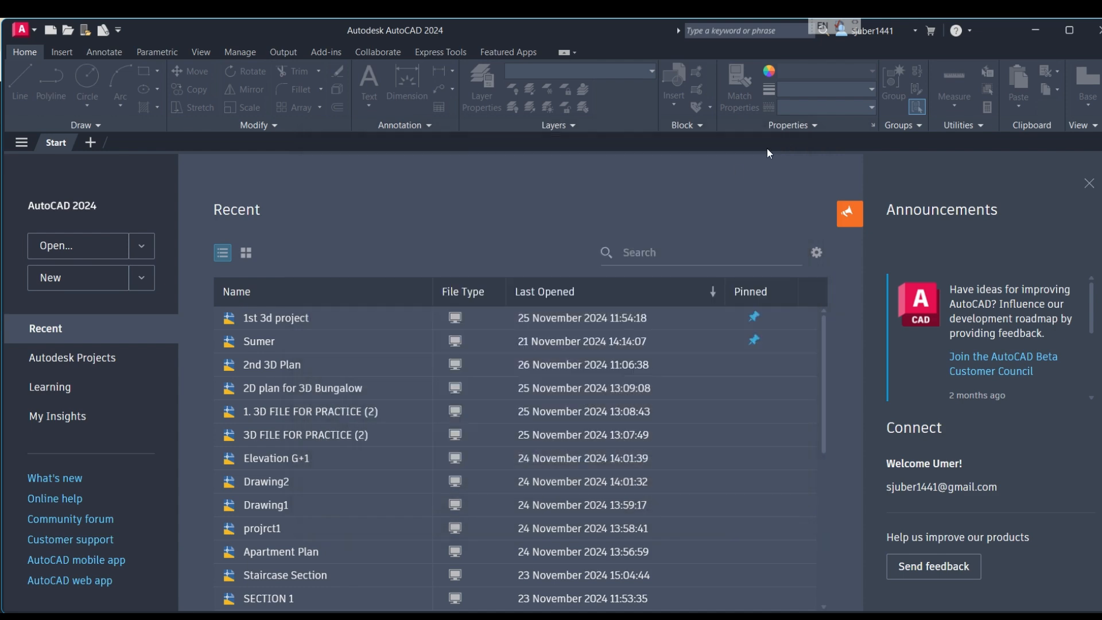
click(141, 278)
click(136, 328)
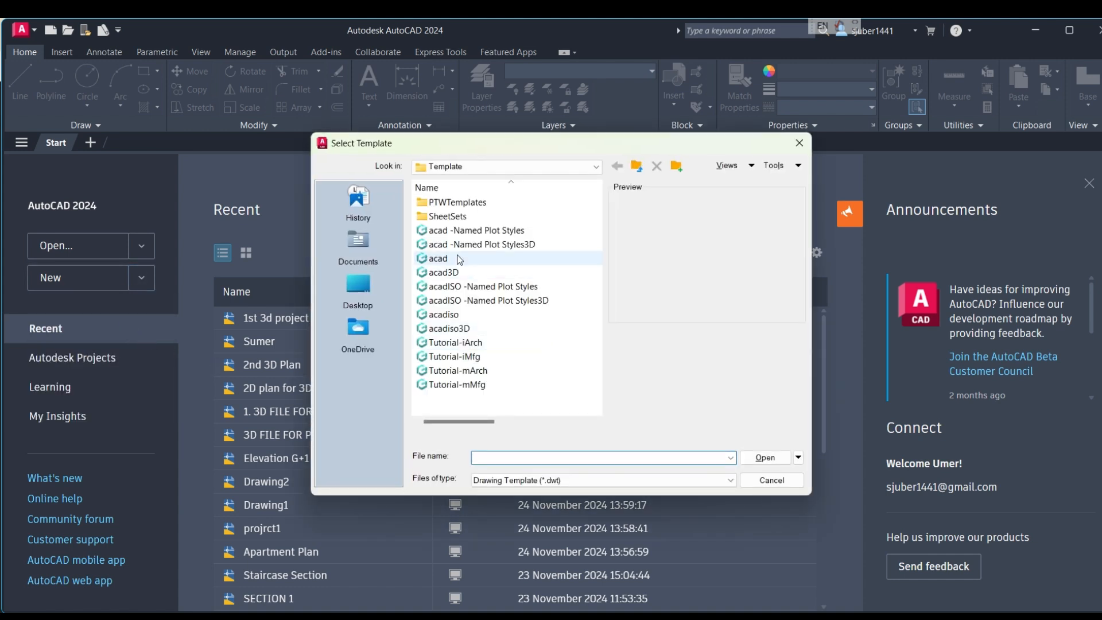
click(465, 261)
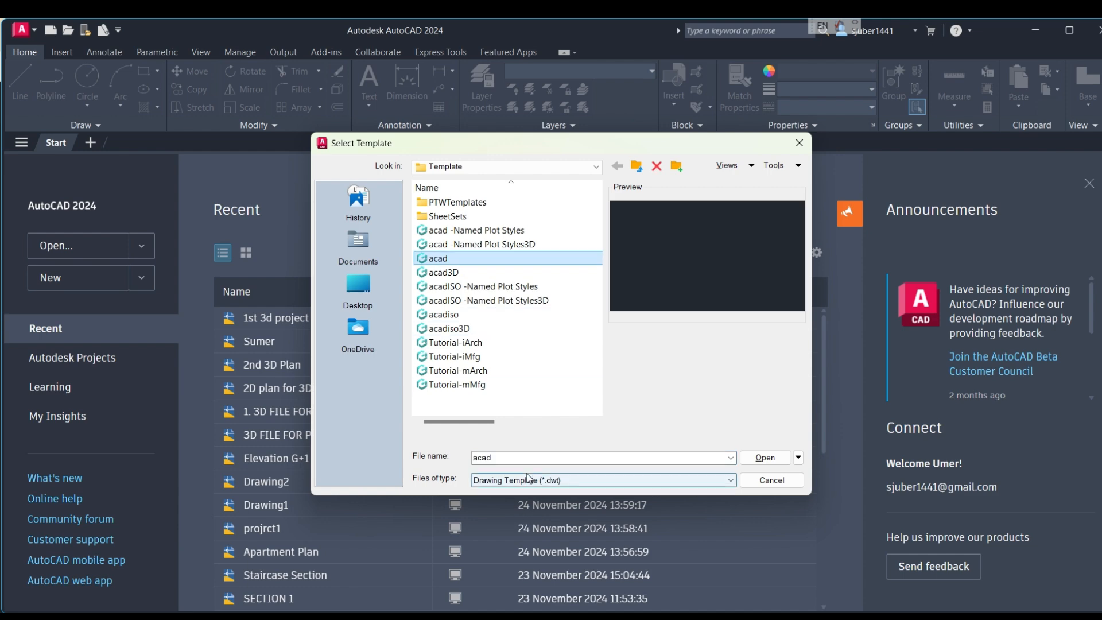
click(753, 483)
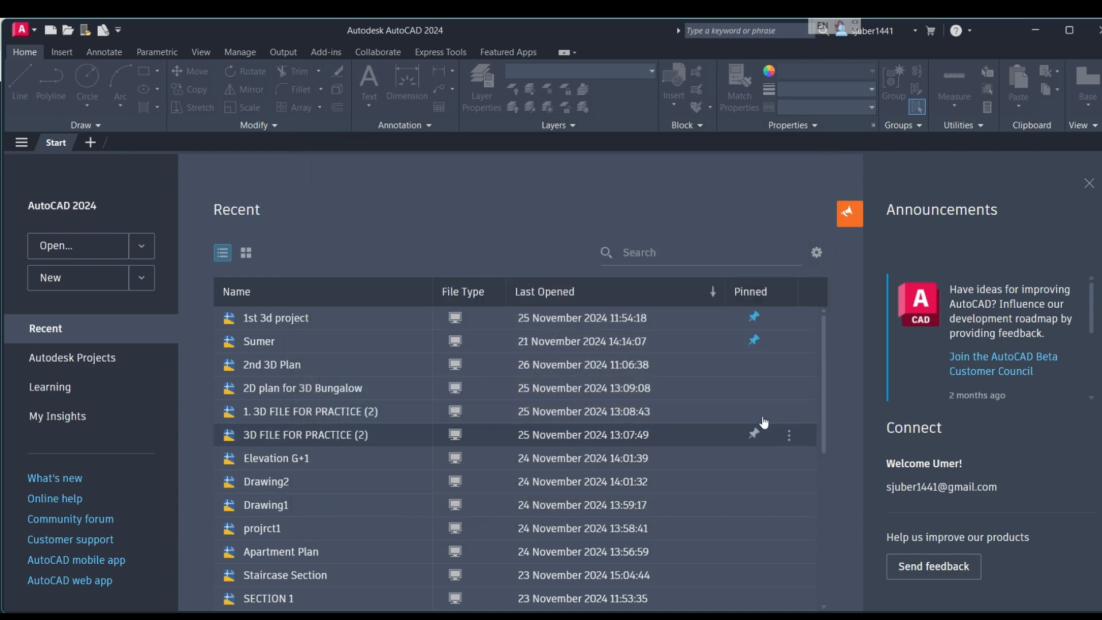
click(144, 279)
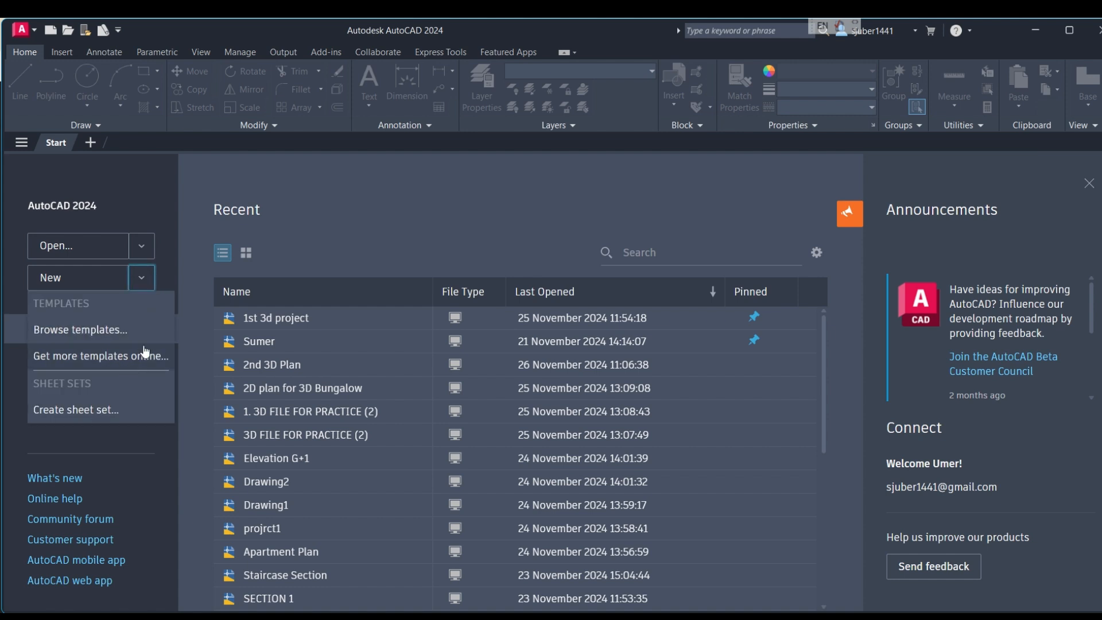
click(138, 247)
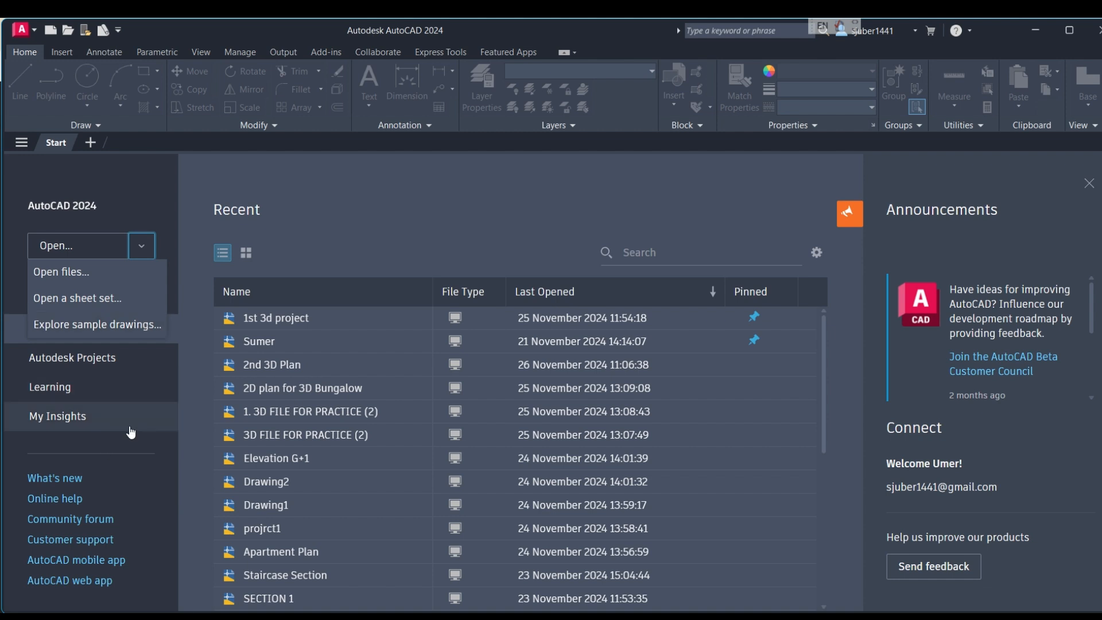
Browse the Learning section's tips and page through its tutorial videos to the last one.
click(50, 387)
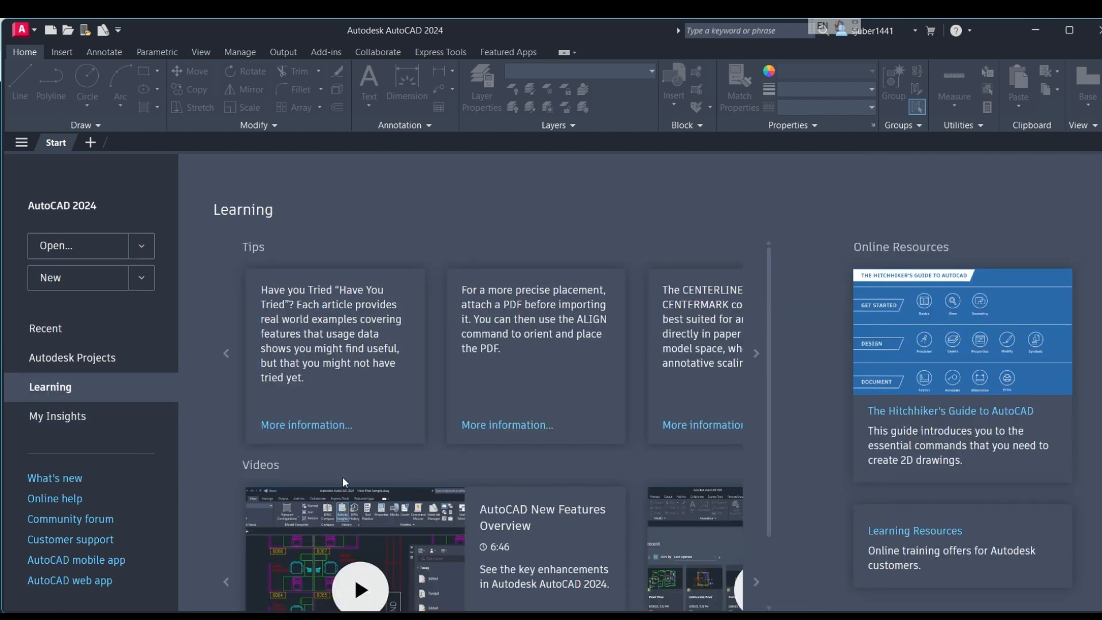
scroll(461, 429, down, 2)
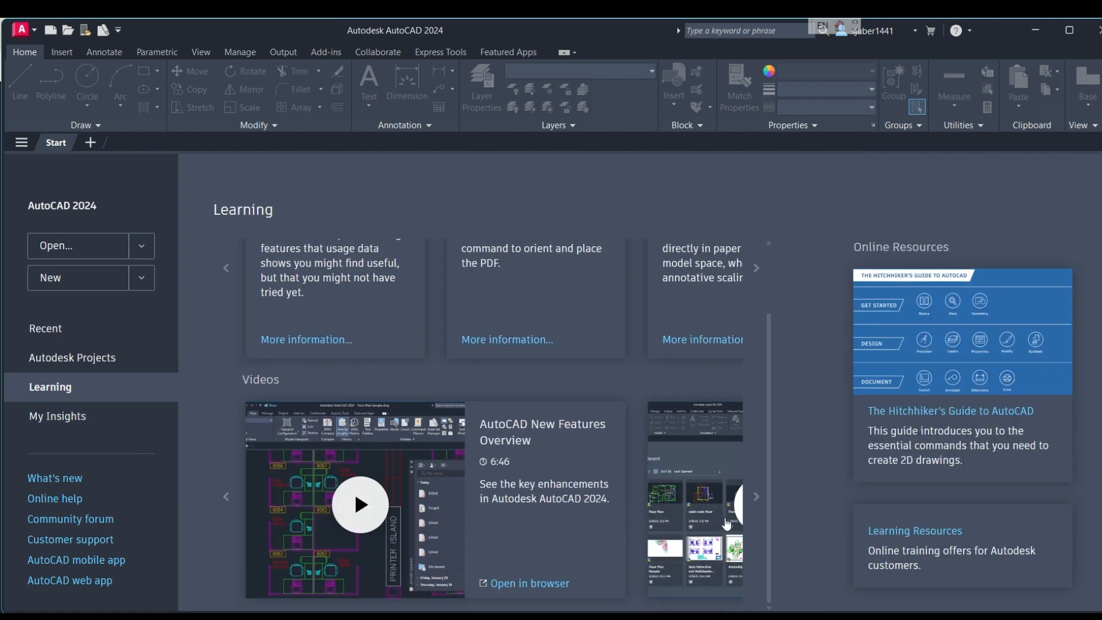
click(757, 500)
click(757, 500)
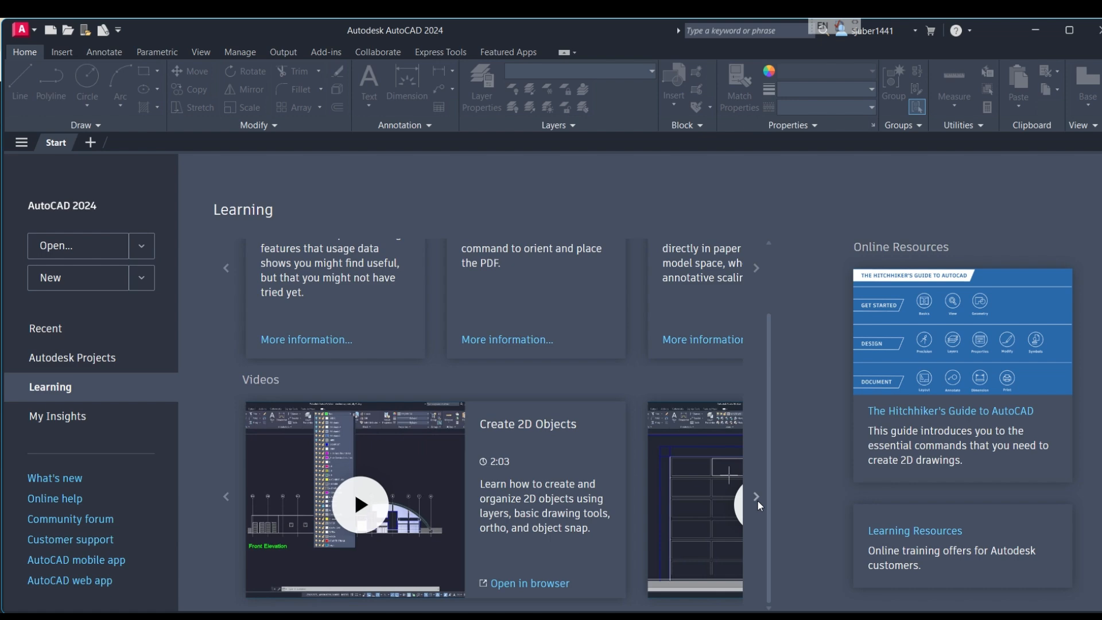
click(757, 500)
click(756, 501)
click(757, 500)
click(756, 501)
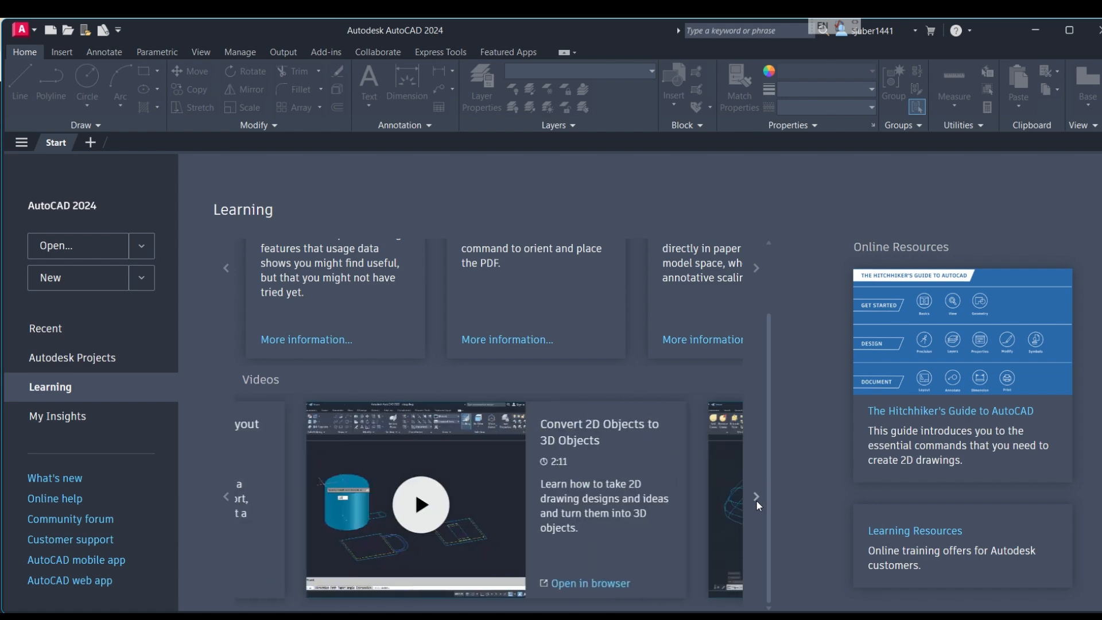
click(756, 501)
click(756, 501)
click(756, 501)
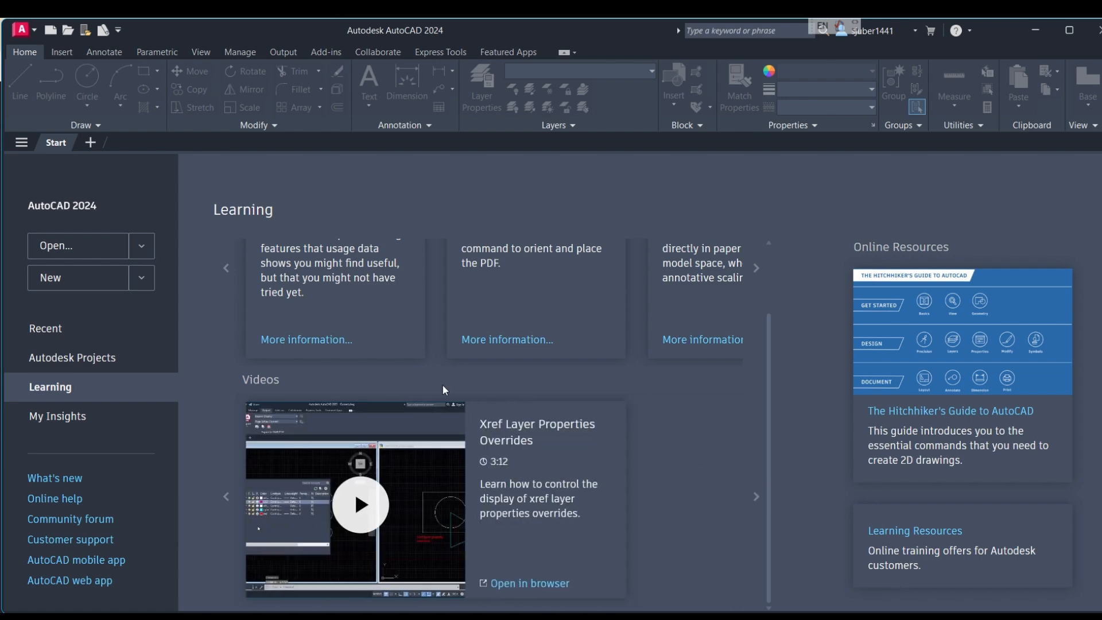
Create a new blank drawing from the Start page.
click(89, 279)
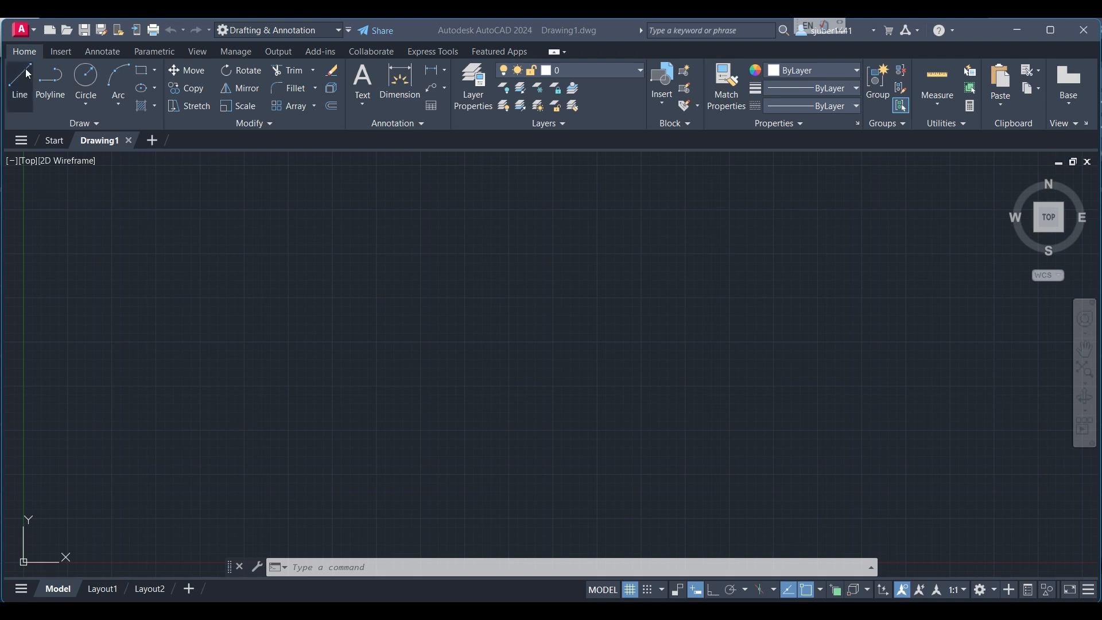
Review the application-level options for a new drawing and view its template choices without choosing one.
click(33, 28)
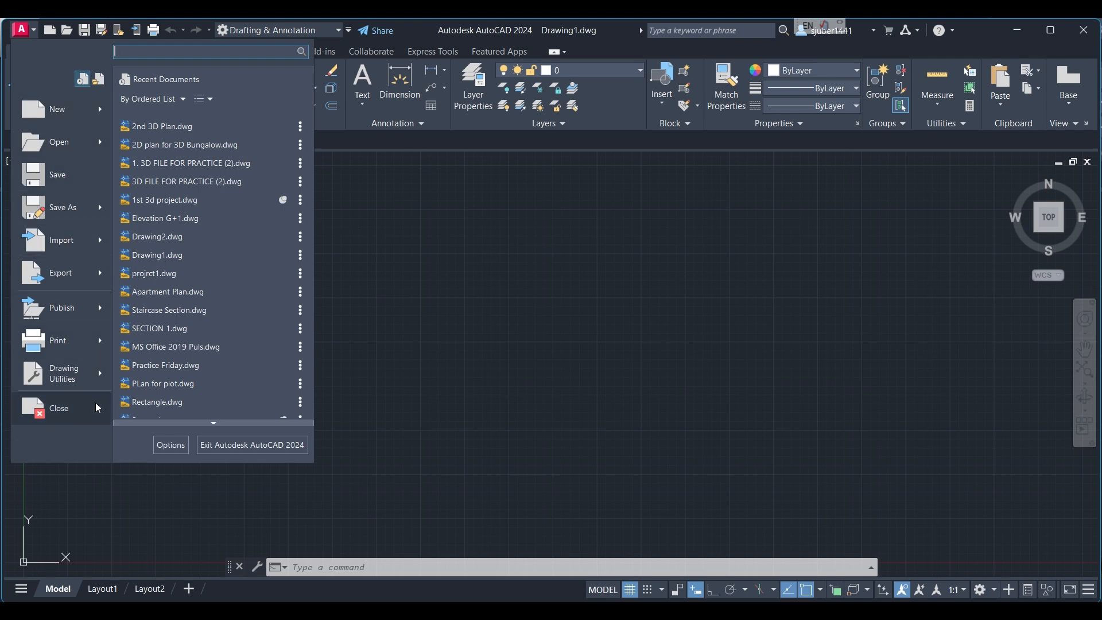
mouse_move(79, 115)
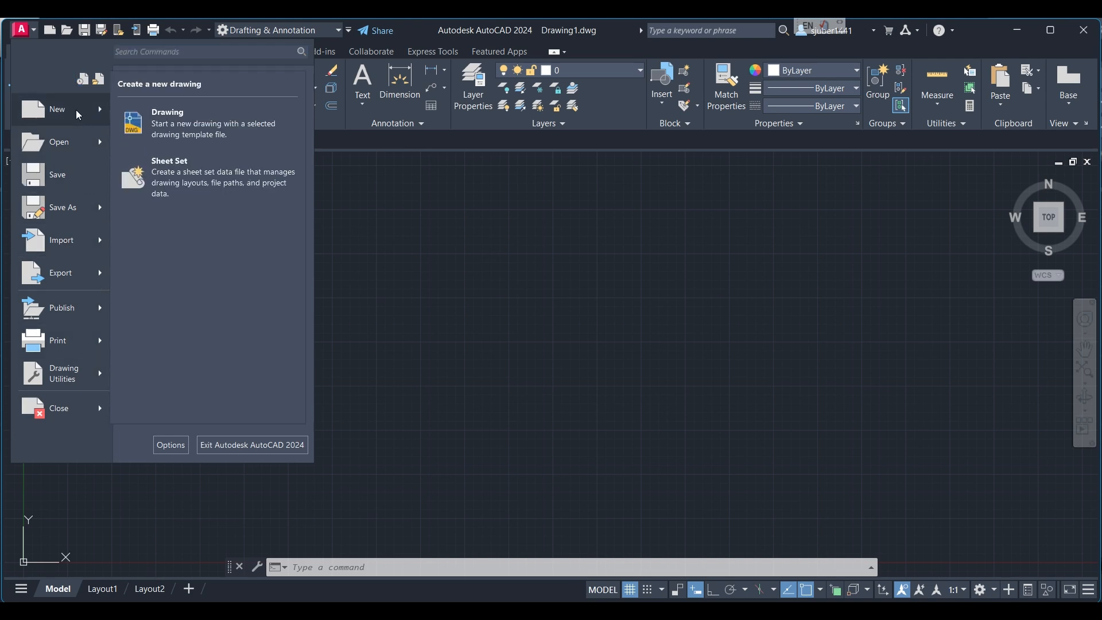
click(78, 115)
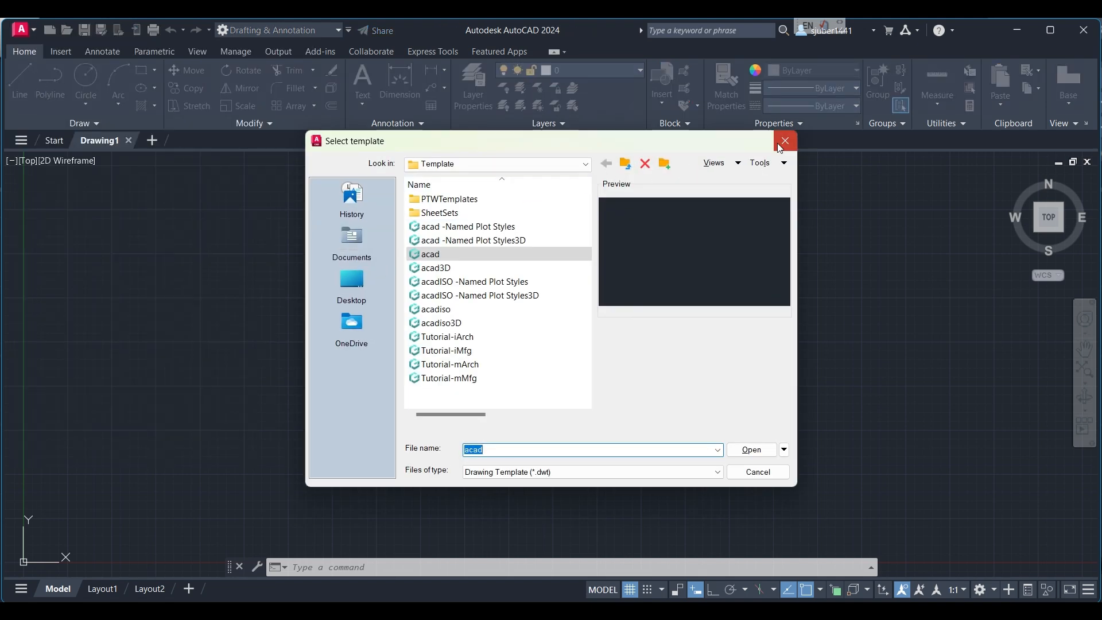
click(785, 141)
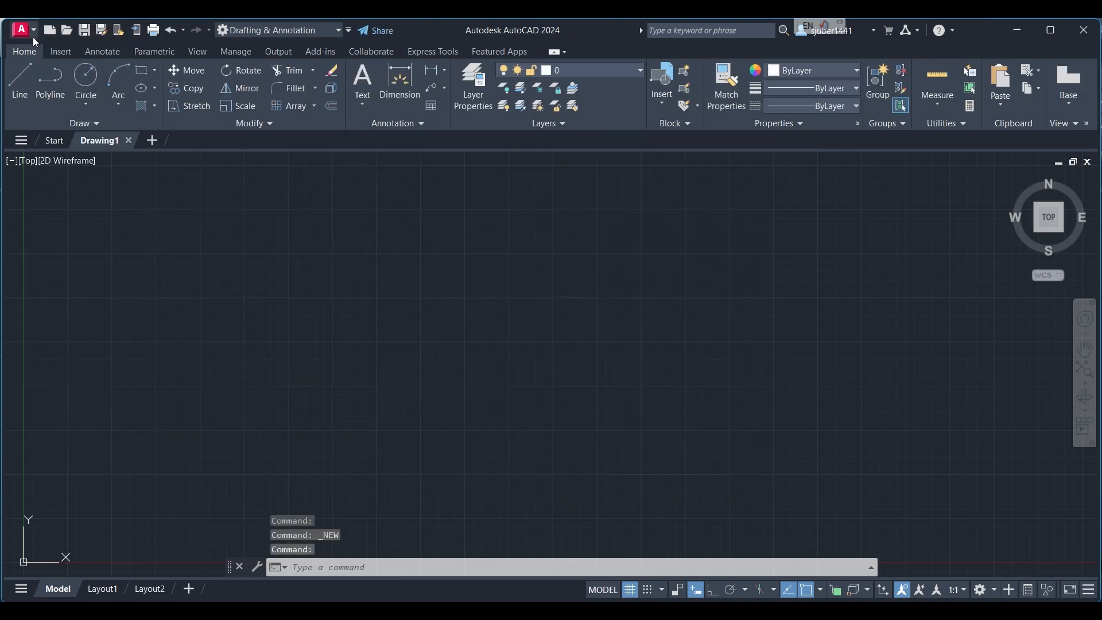
Examine the file commands for importing, exporting and publishing the drawing.
click(29, 33)
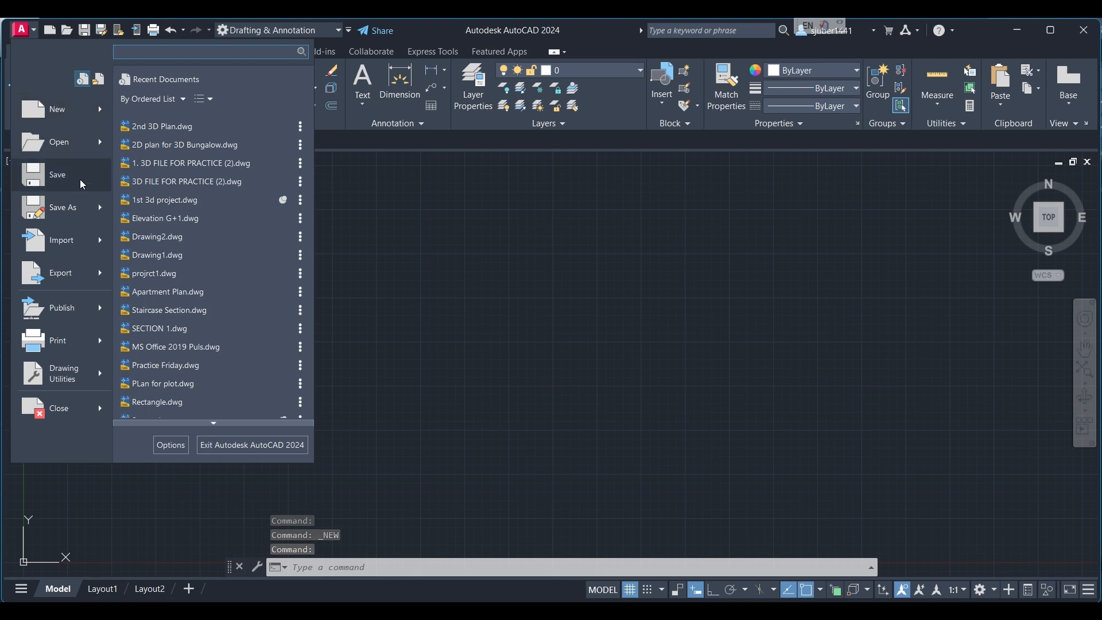
mouse_move(101, 247)
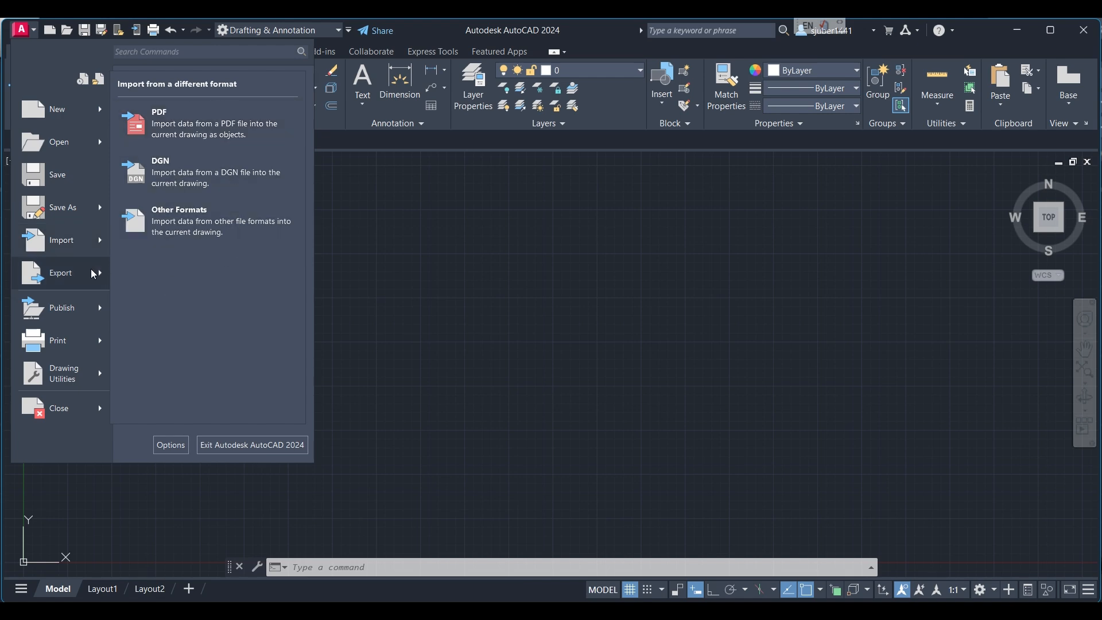
mouse_move(98, 275)
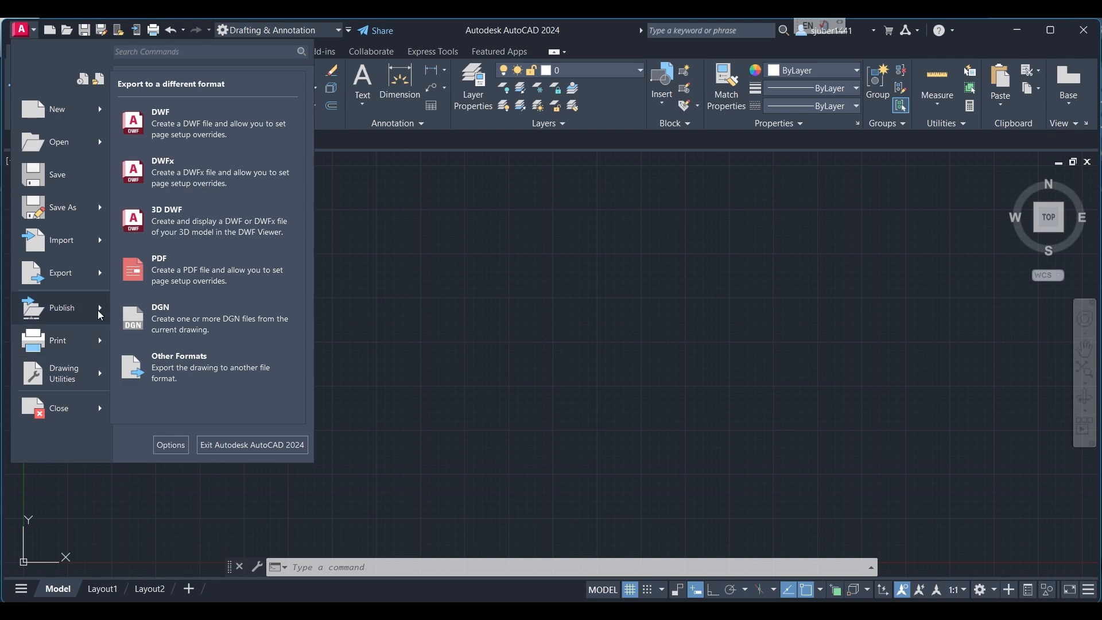
mouse_move(100, 314)
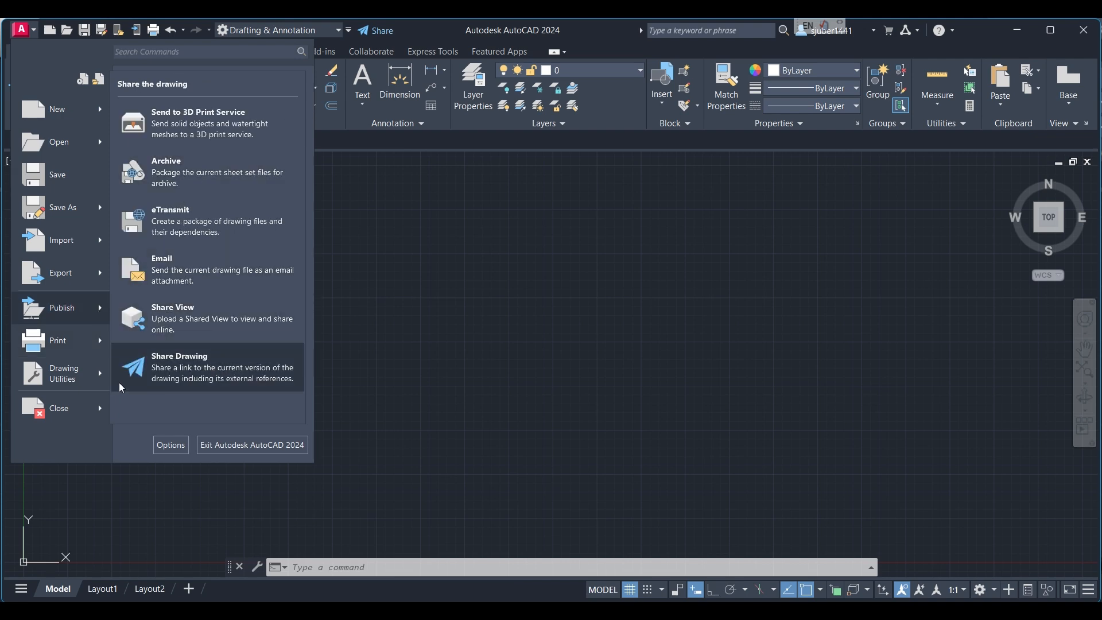
click(370, 356)
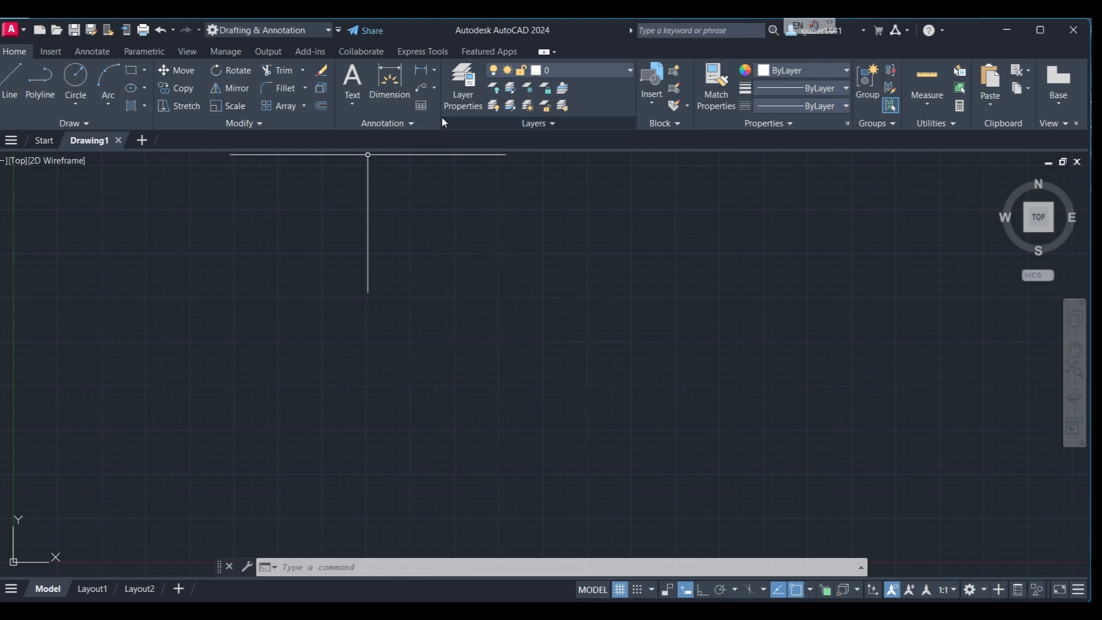
Examine the additional Draw, Modify and Annotation tools available for 2D drafting.
click(88, 123)
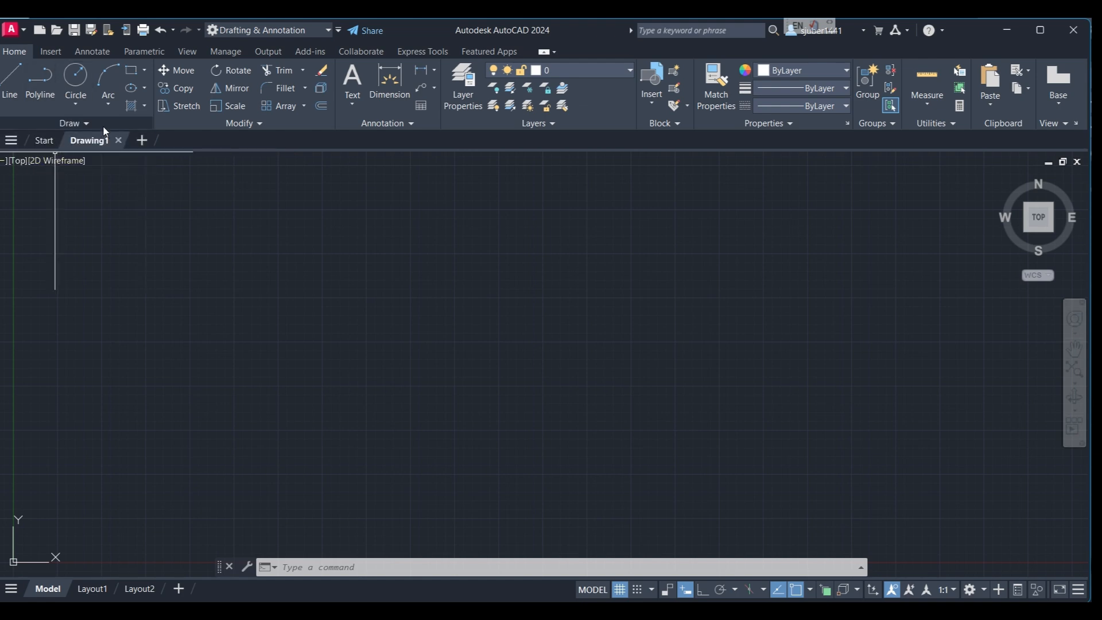
click(100, 124)
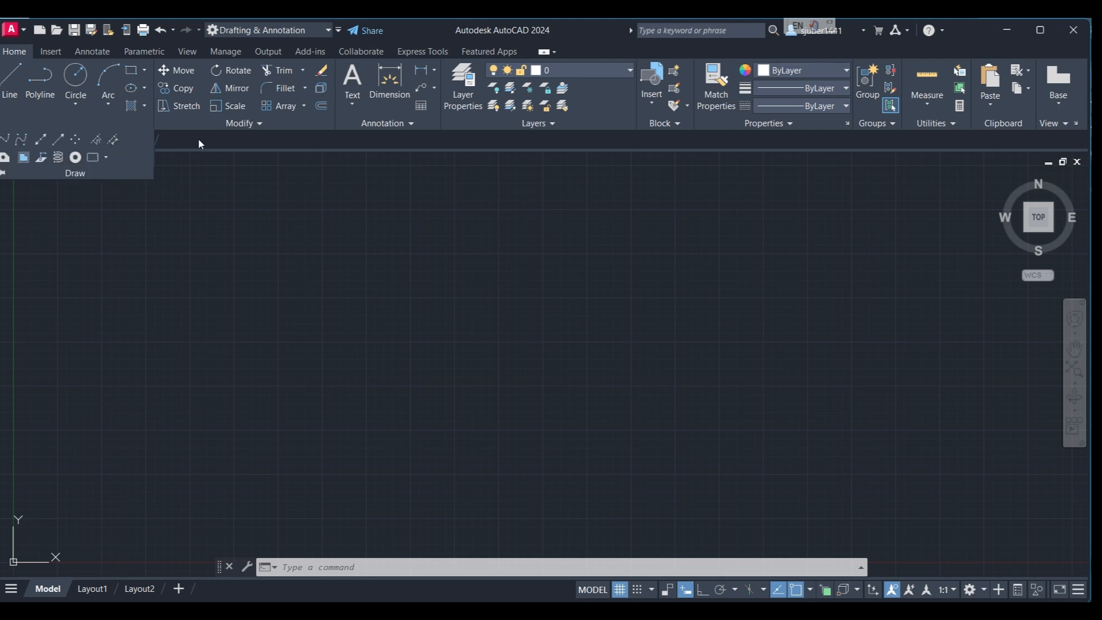
click(265, 124)
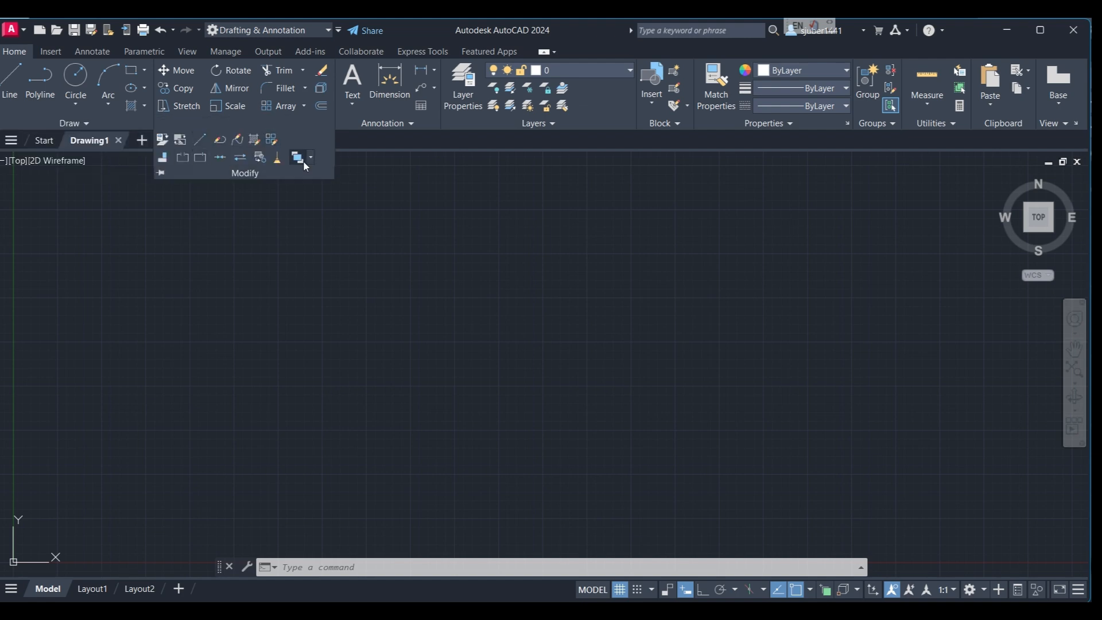
click(416, 125)
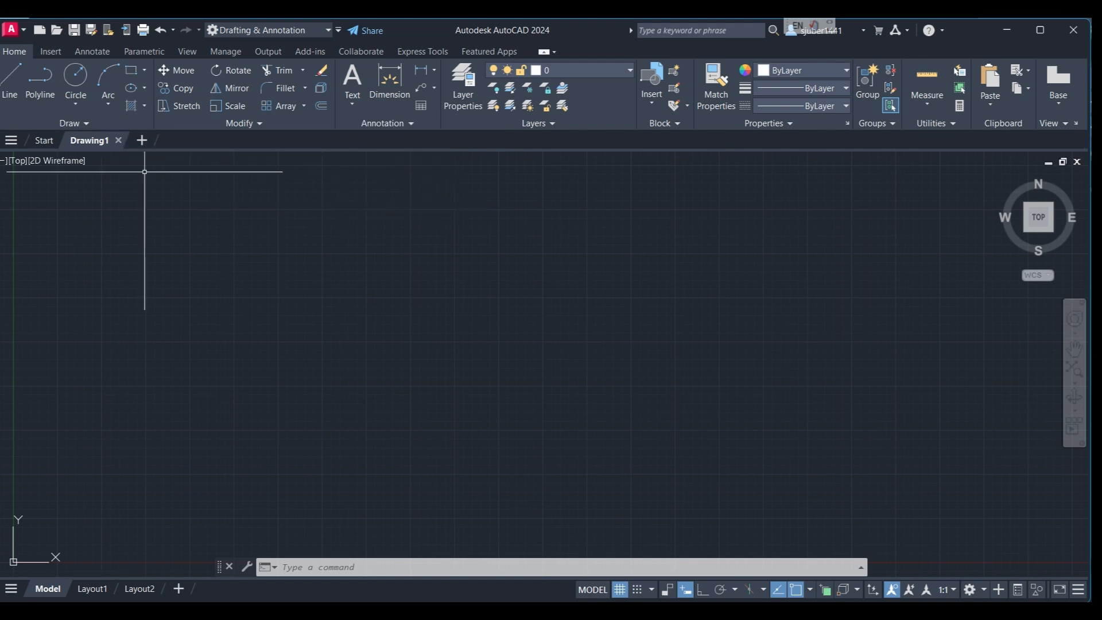
View the additional Draw tools for 2D drafting once more.
click(87, 123)
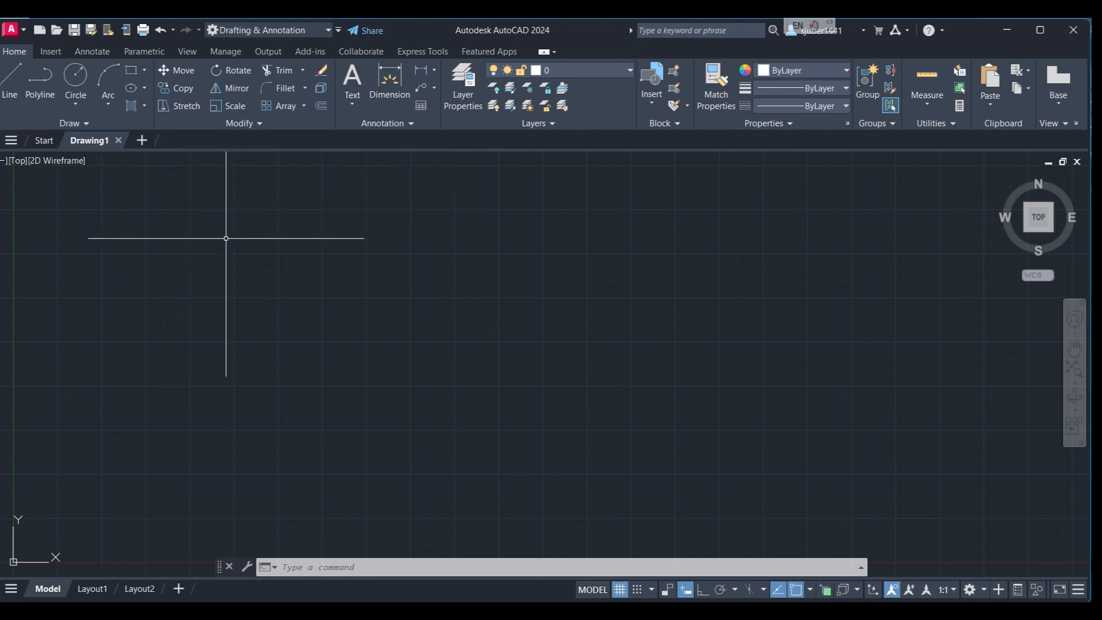
click(89, 119)
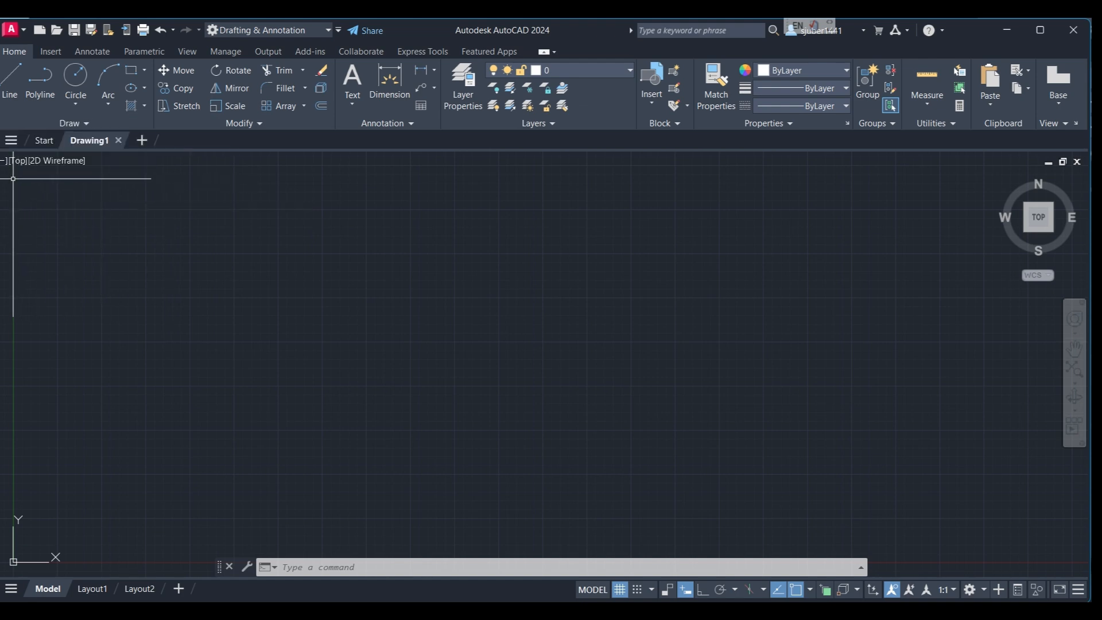
click(83, 124)
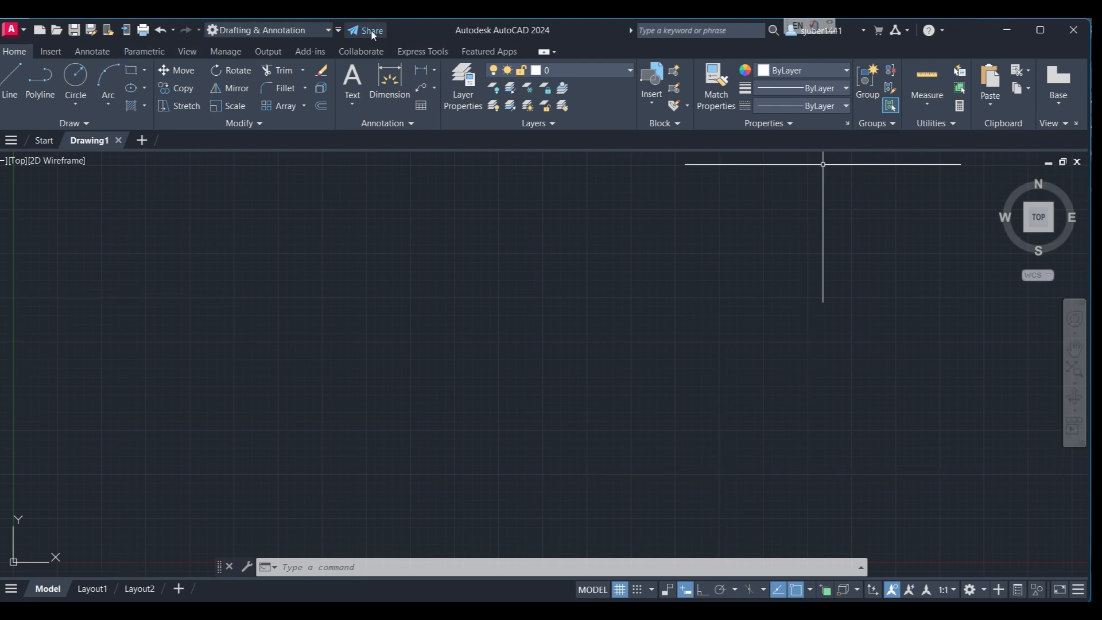
Show the classic menu bar above the ribbon and hide it again.
click(340, 30)
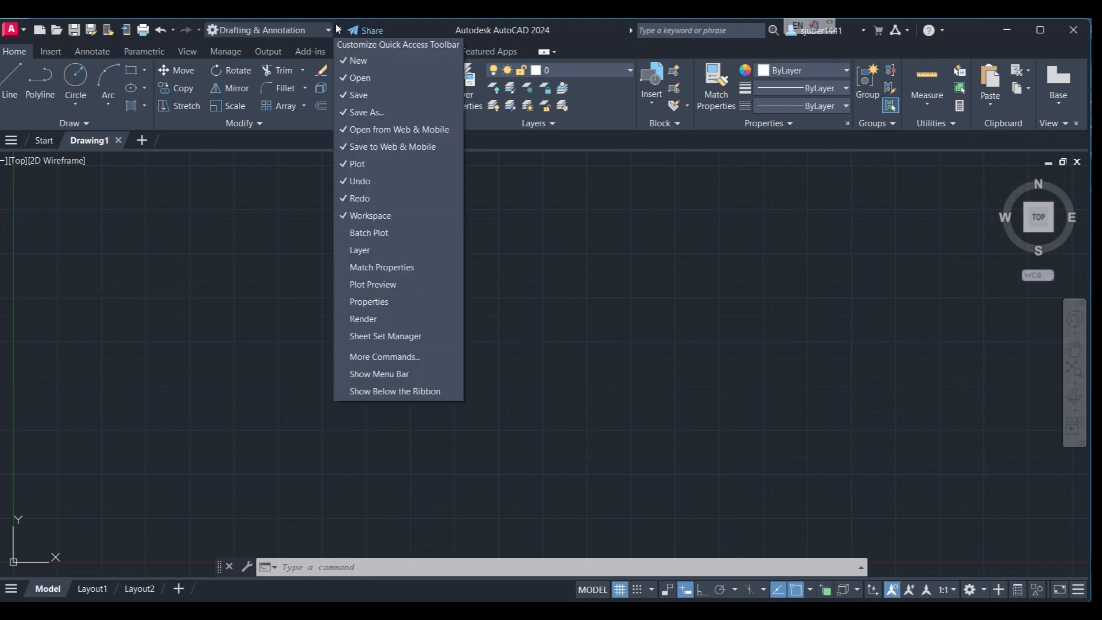
click(395, 376)
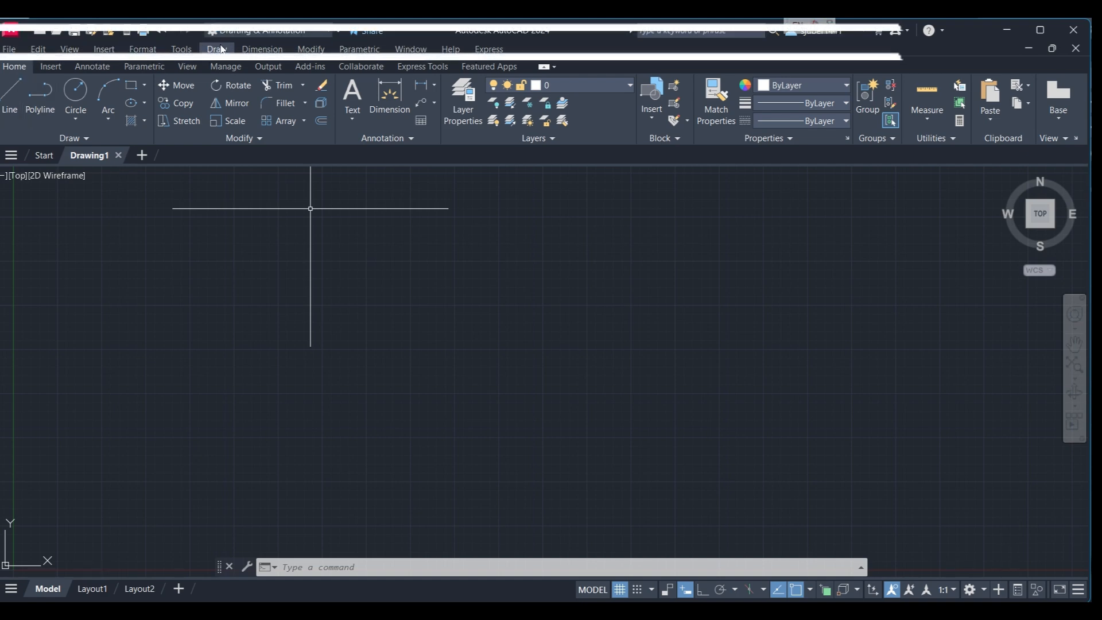
click(339, 30)
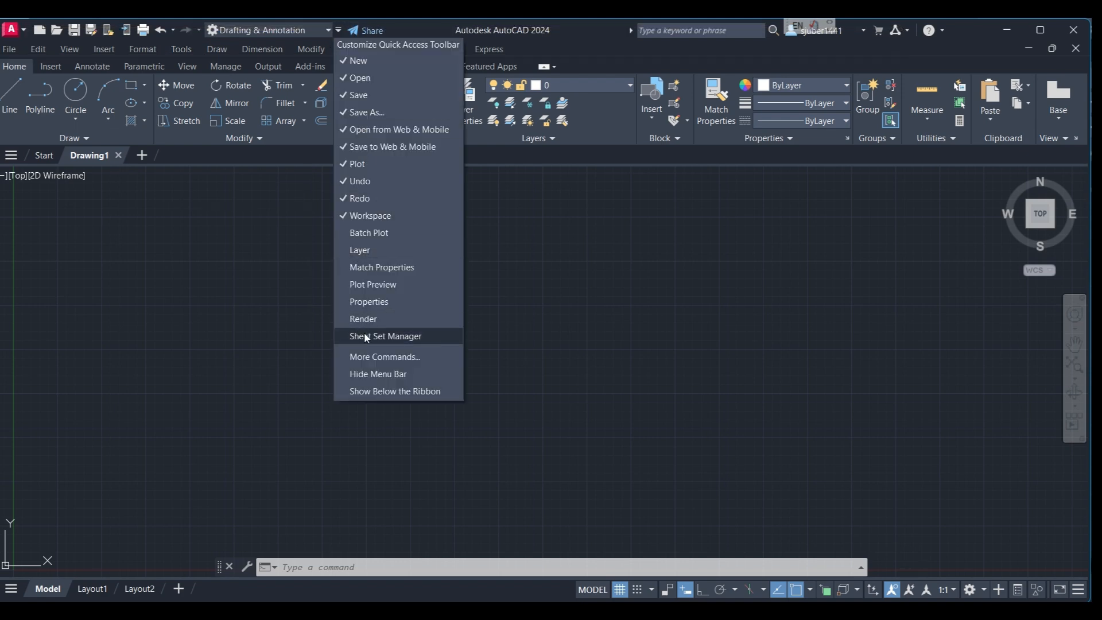
click(378, 375)
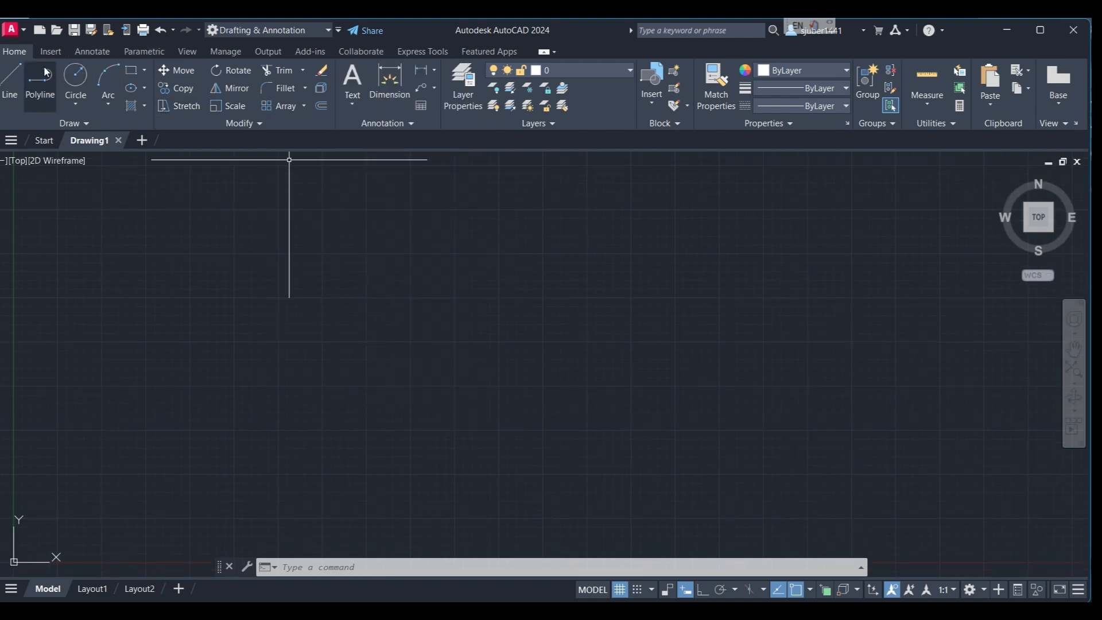
Examine the Insert, Annotate and Parametric tools, including the block insertion choices and the multiline and single-line text options.
click(51, 51)
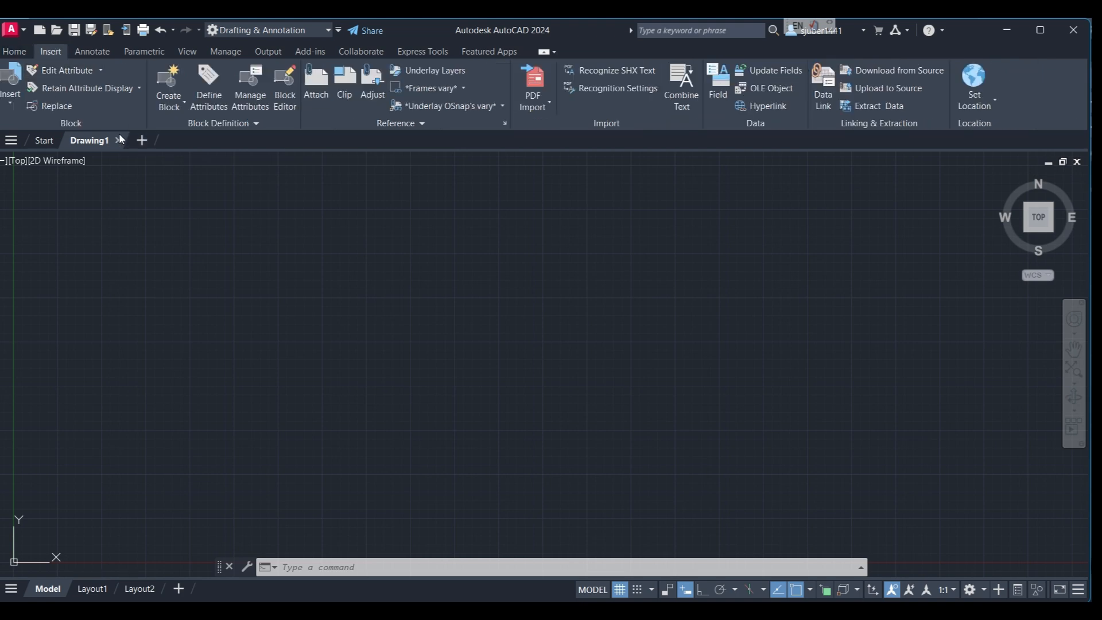
click(10, 105)
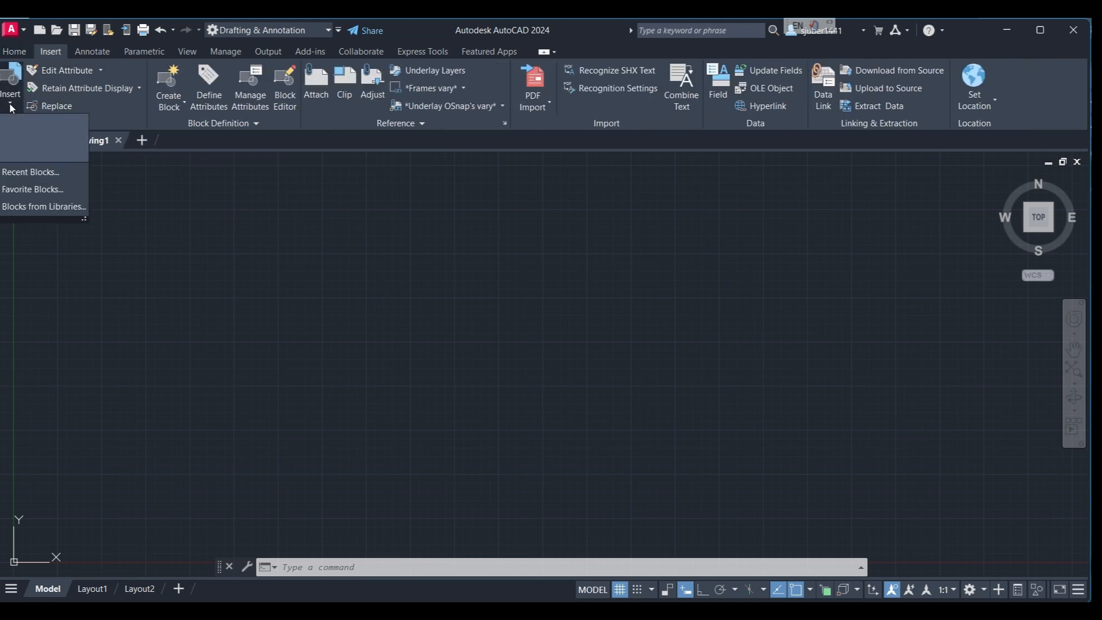
click(10, 105)
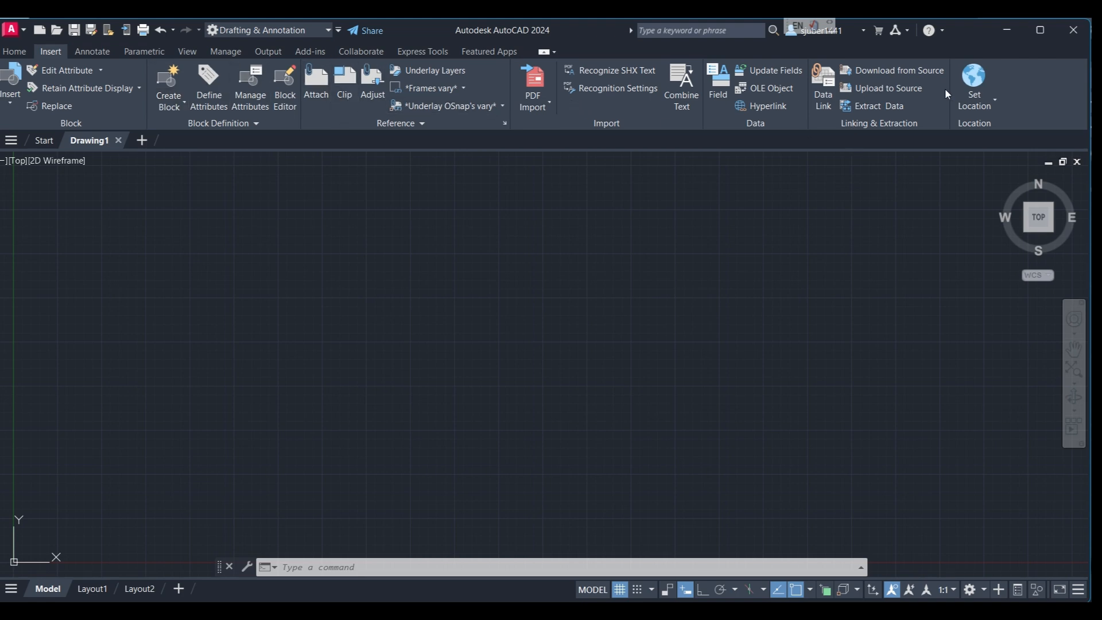
click(93, 52)
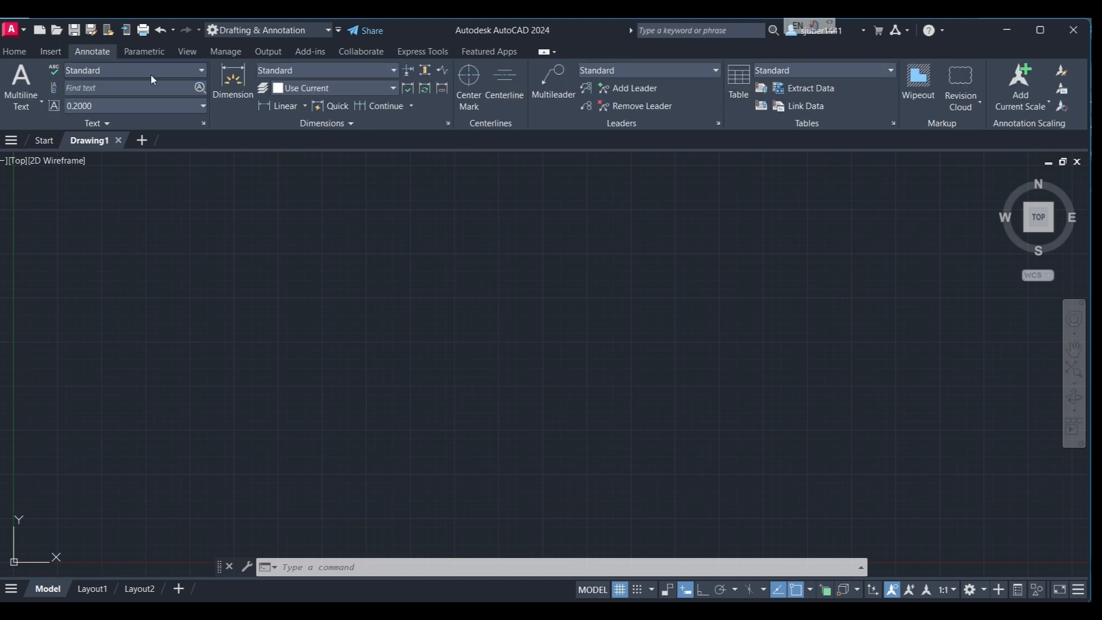
click(34, 107)
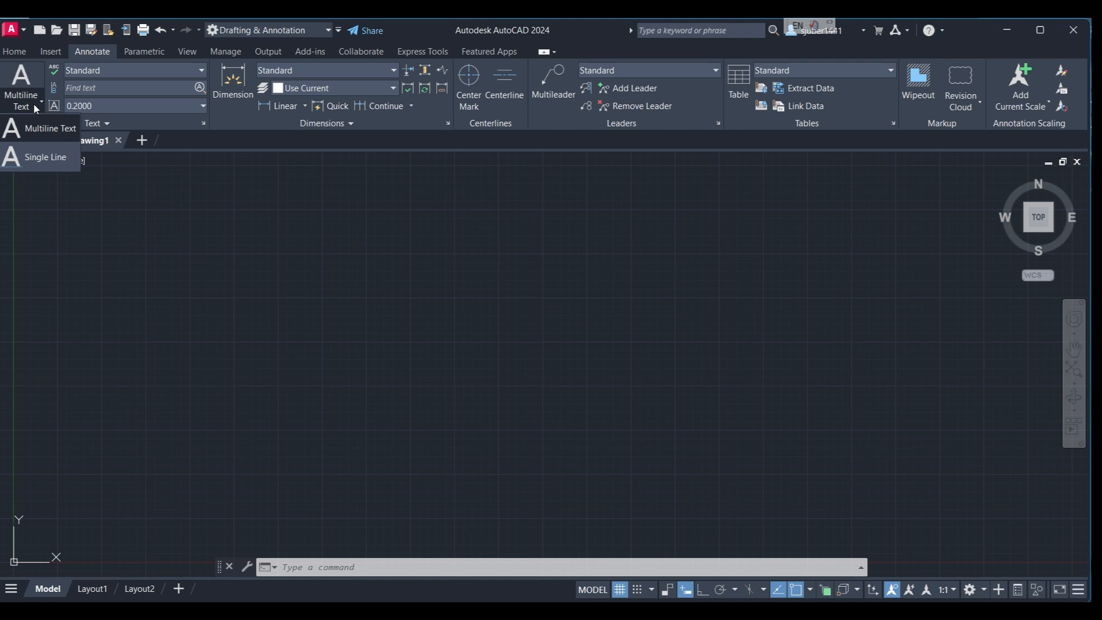
click(33, 104)
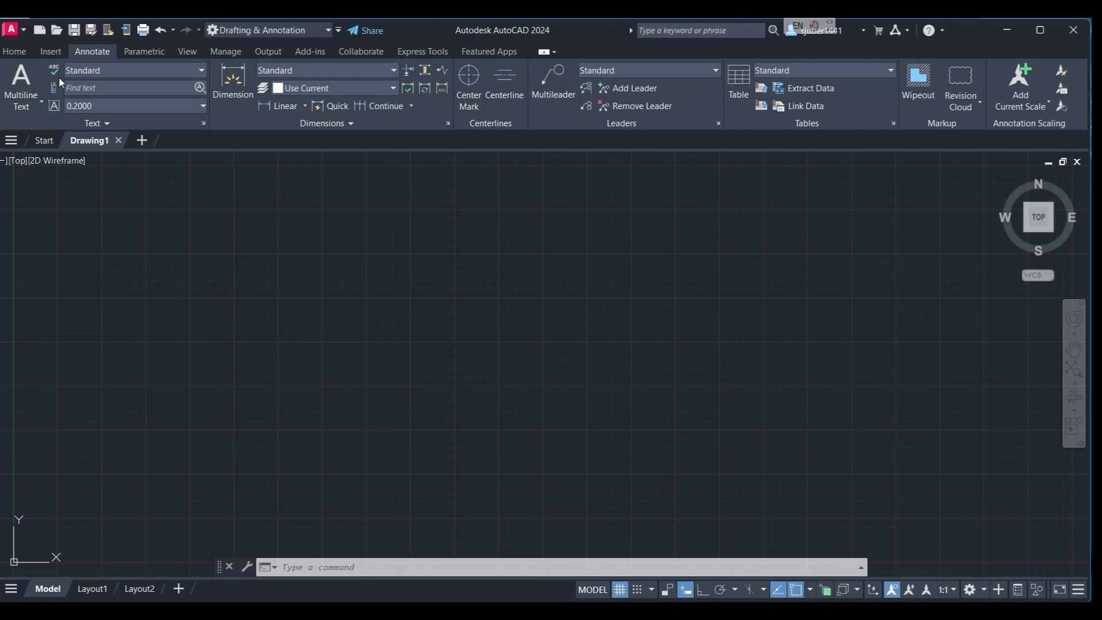
click(144, 52)
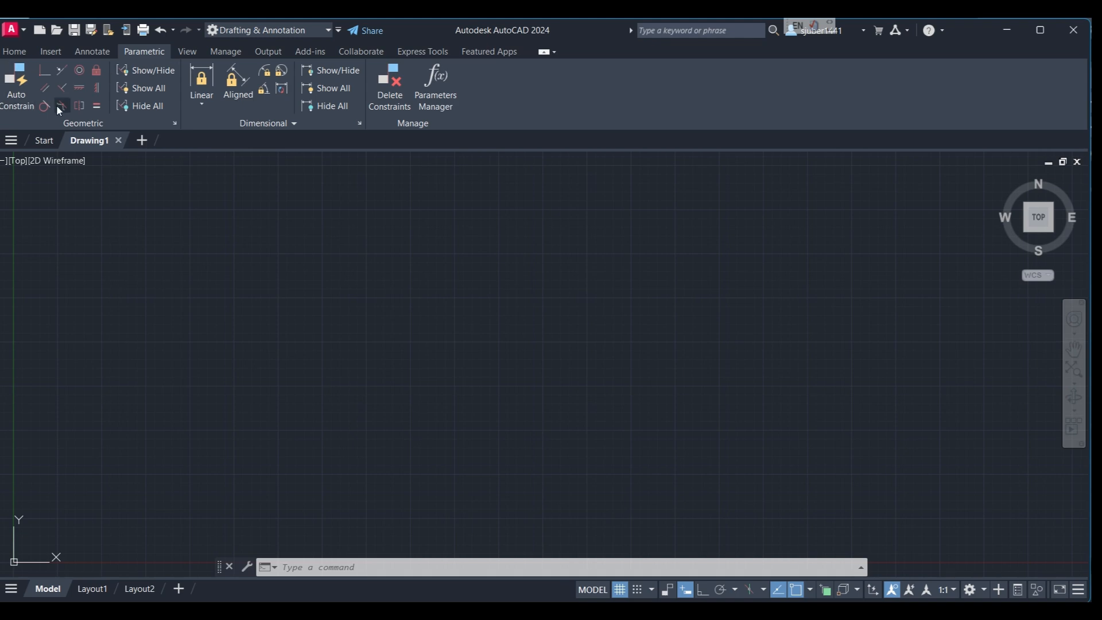
Toggle the UCS icon, ViewCube and navigation bar off and back on in the drawing area.
click(200, 52)
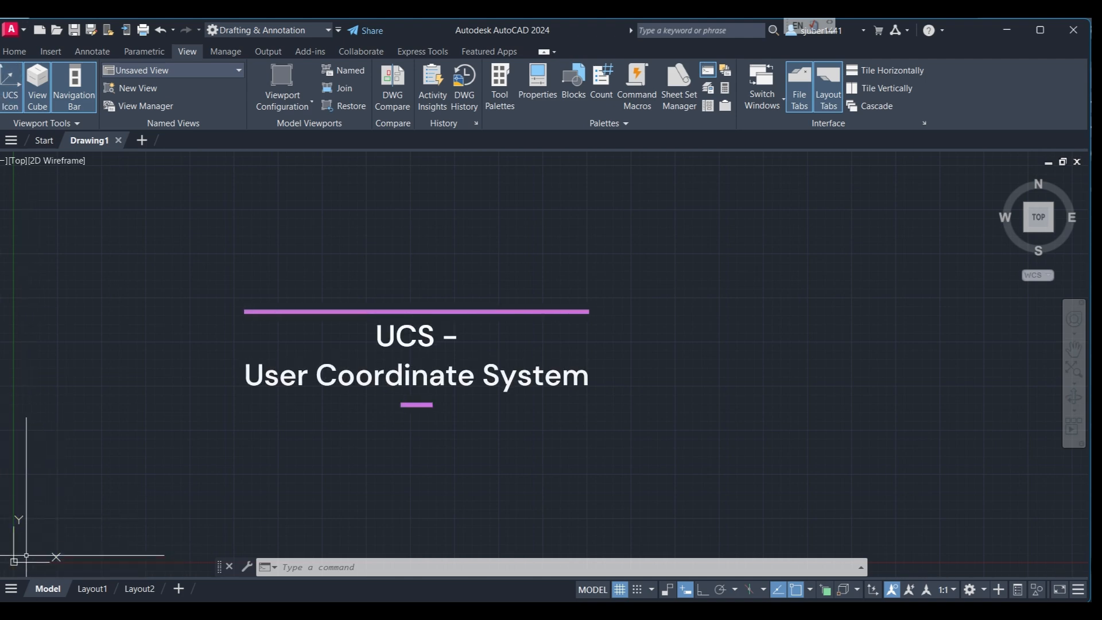
click(12, 101)
click(13, 101)
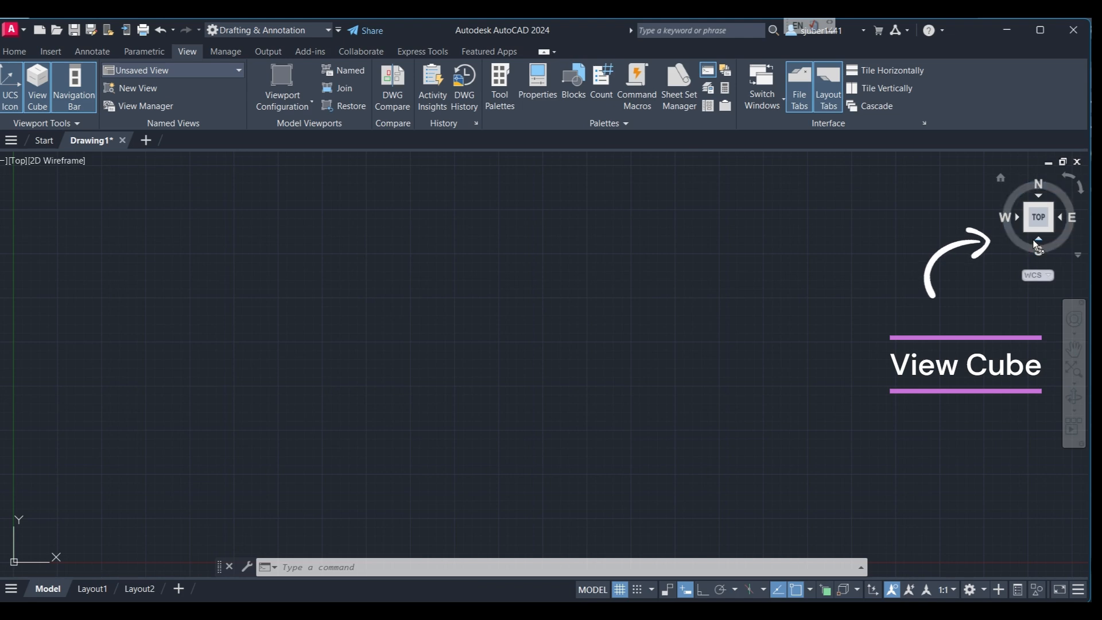
click(36, 104)
click(36, 105)
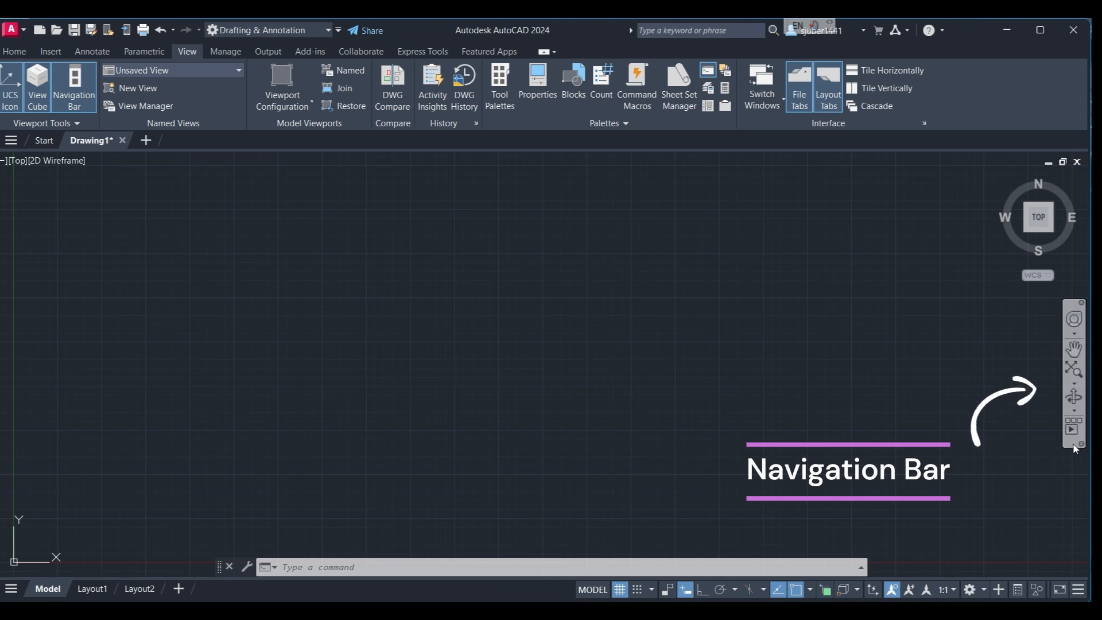
click(84, 110)
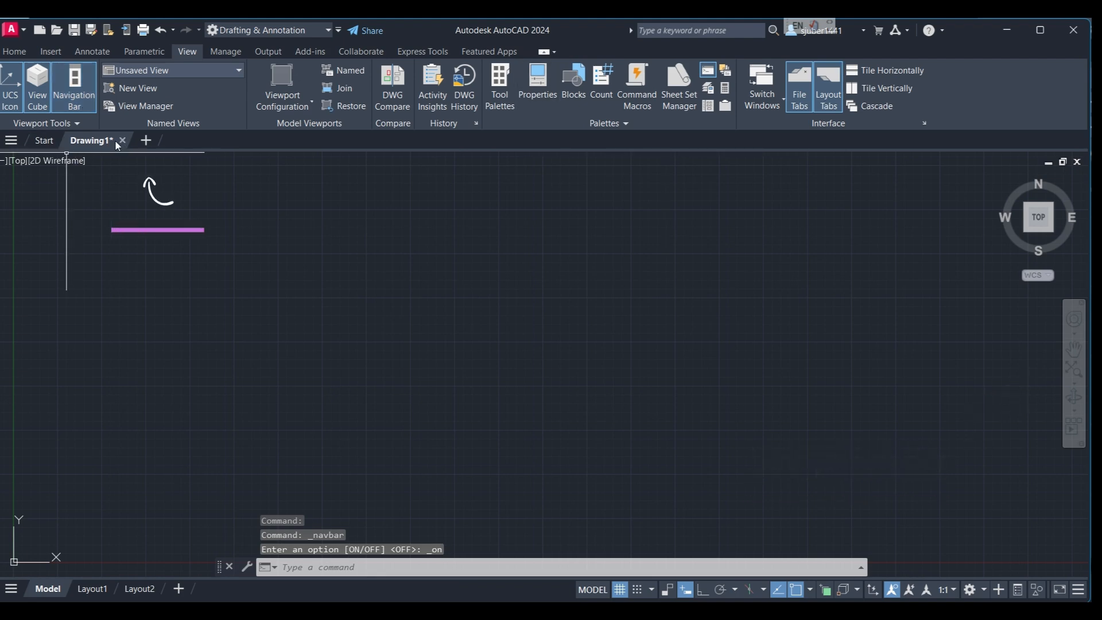
Create two more blank drawings and switch between the open drawings, ending on Drawing3.
click(143, 140)
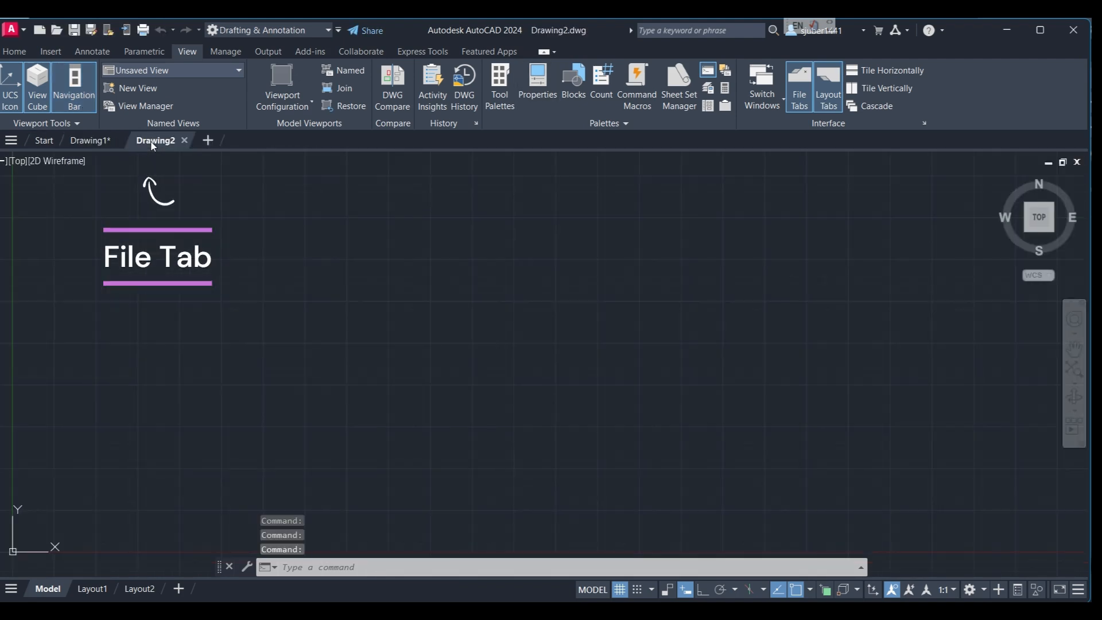
click(205, 141)
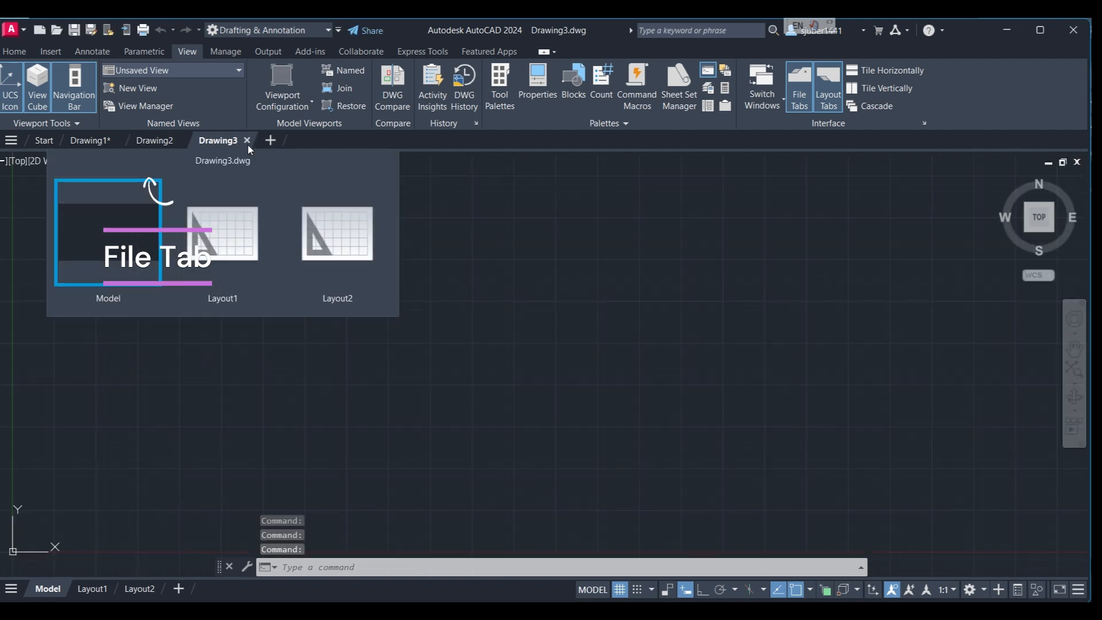
click(112, 140)
click(155, 145)
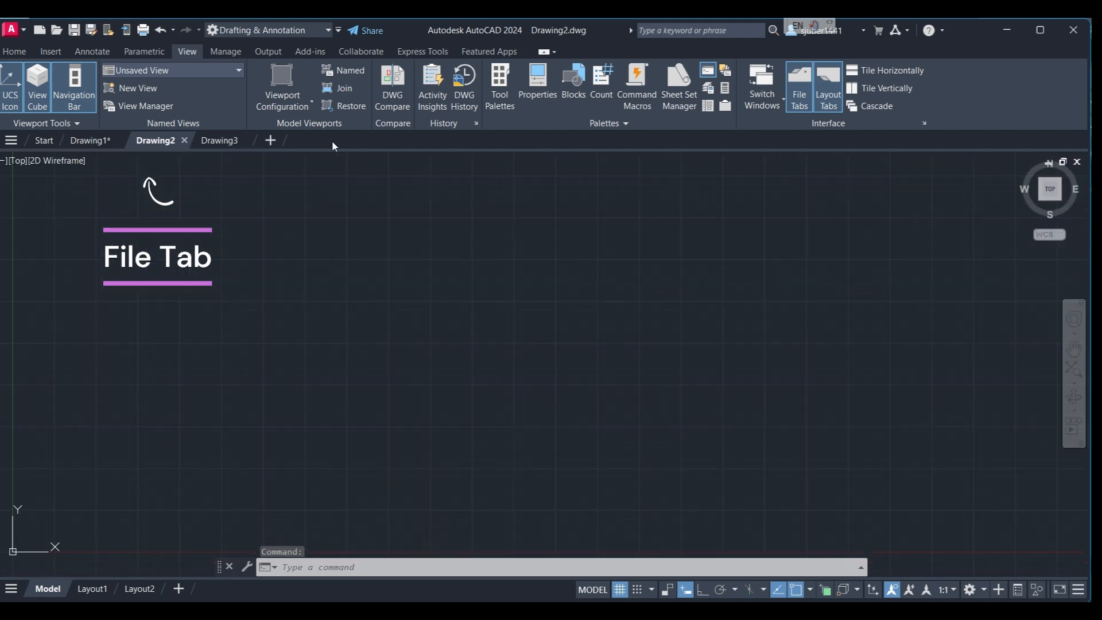
click(231, 143)
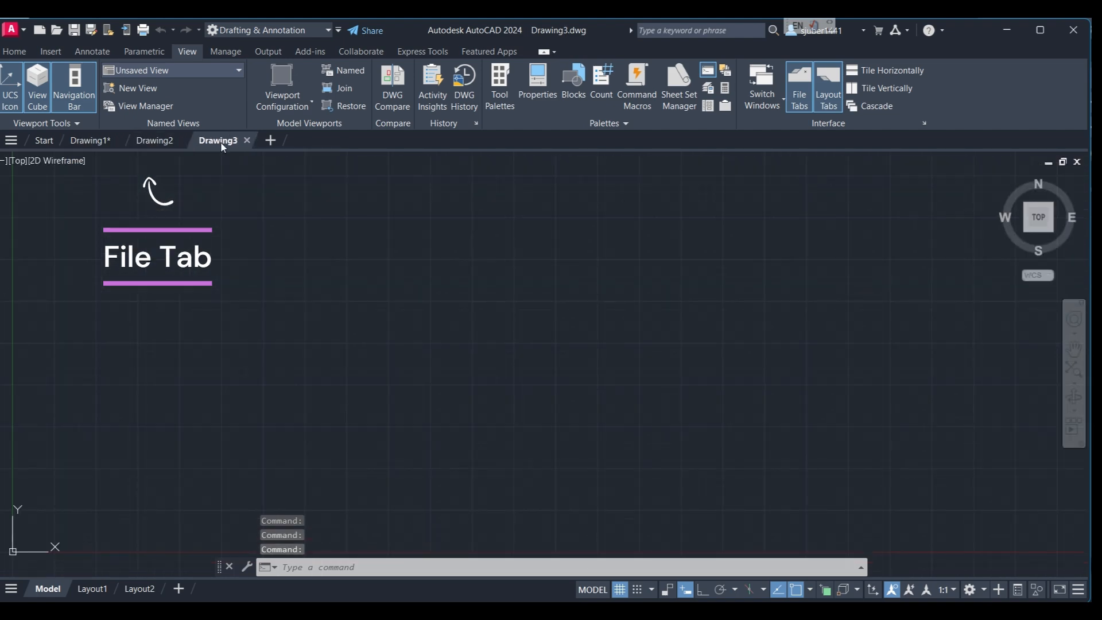
Hide and restore the file tabs, and view Layout1 and Layout2 before returning to model space.
click(801, 89)
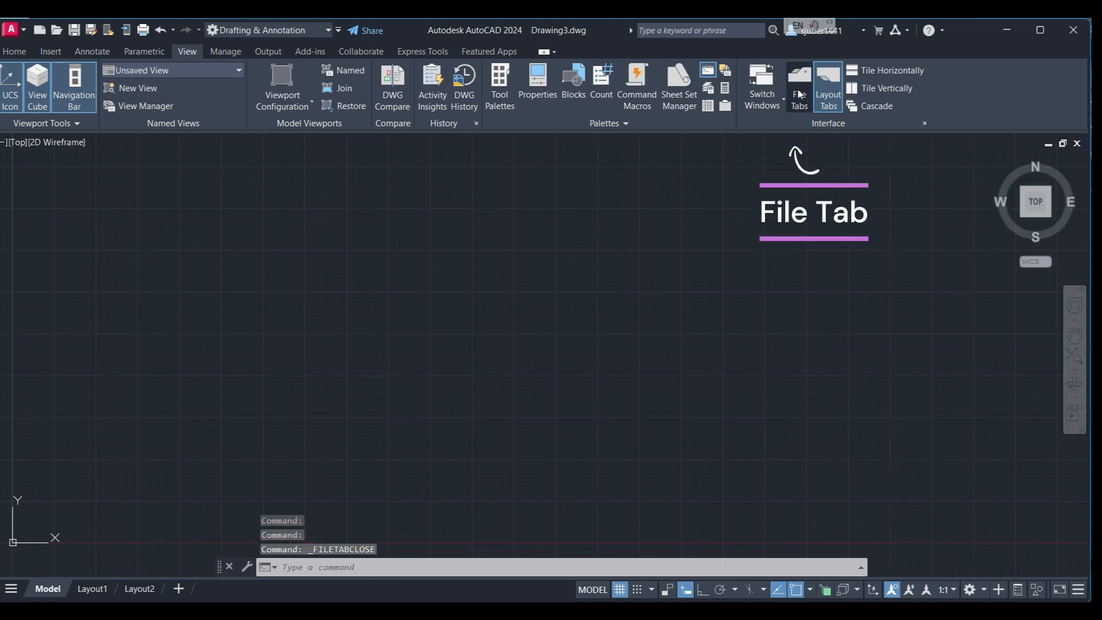
click(800, 94)
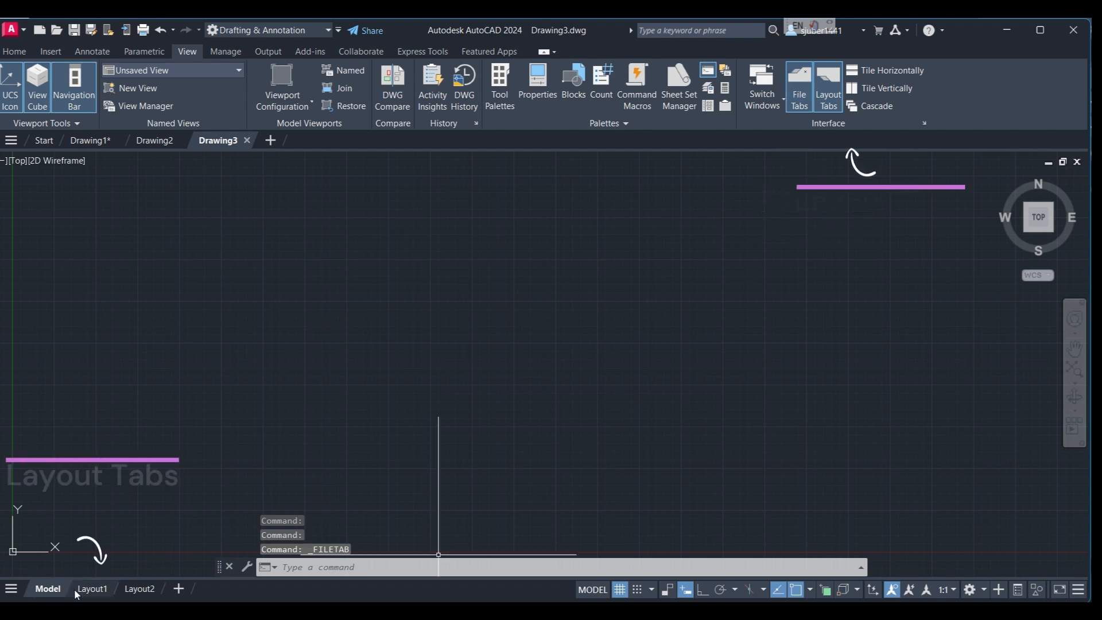
click(92, 588)
click(145, 590)
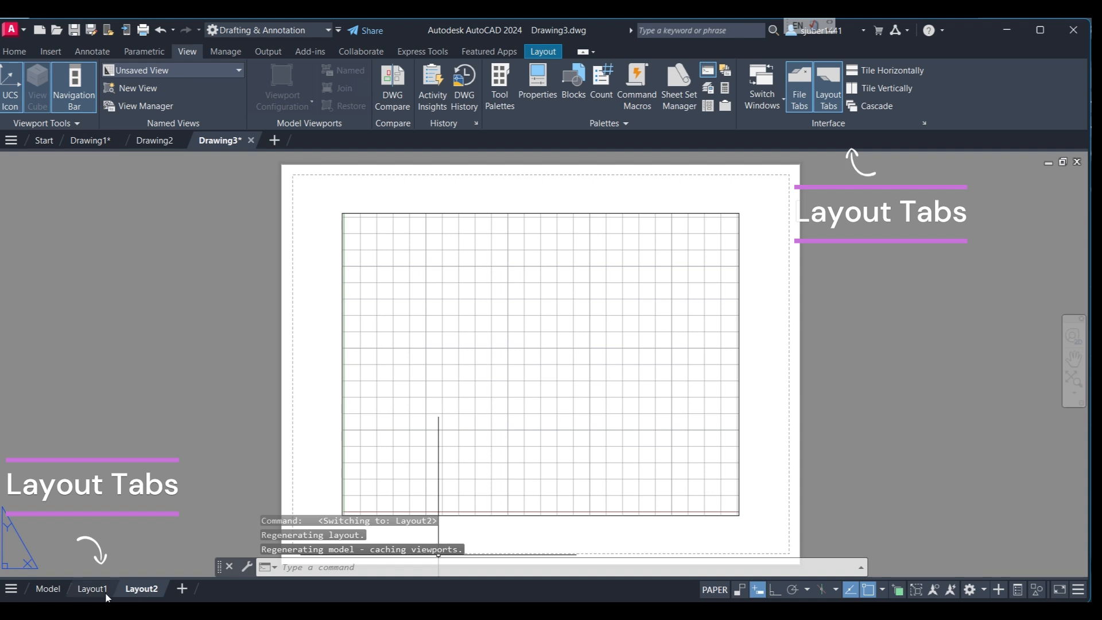
click(48, 588)
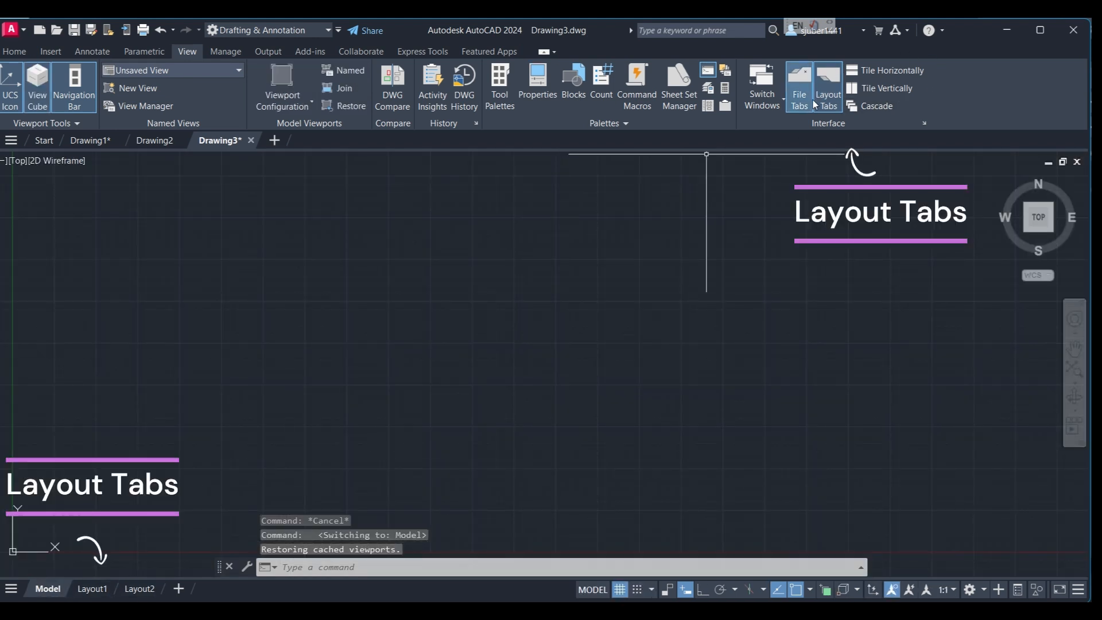
Hide the file tabs and layout tabs, and show the file tabs again.
click(799, 86)
click(834, 98)
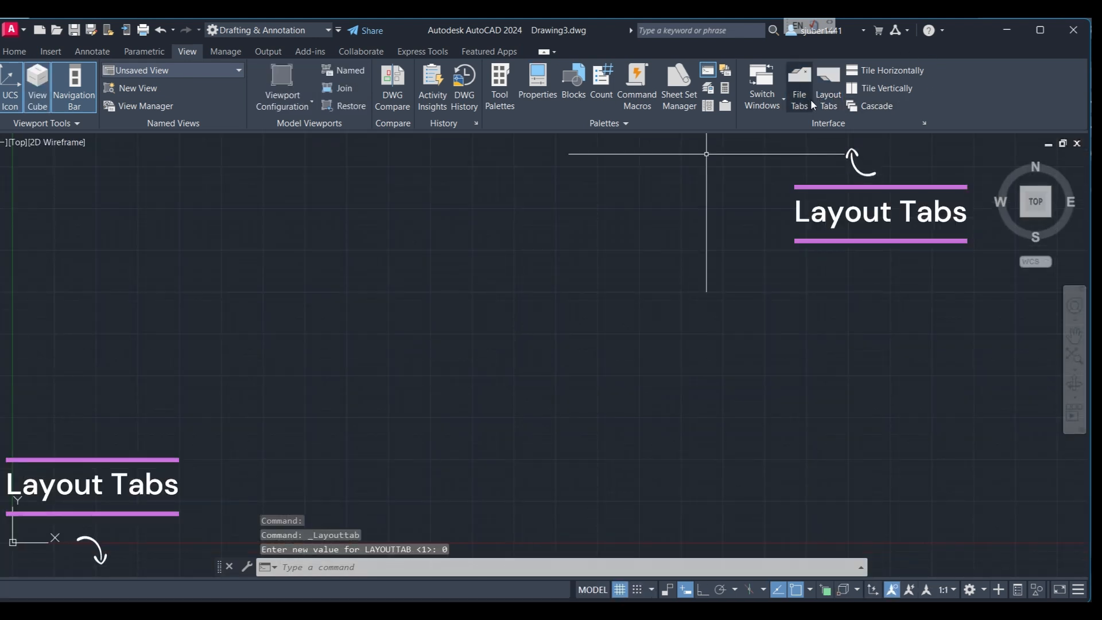
click(807, 98)
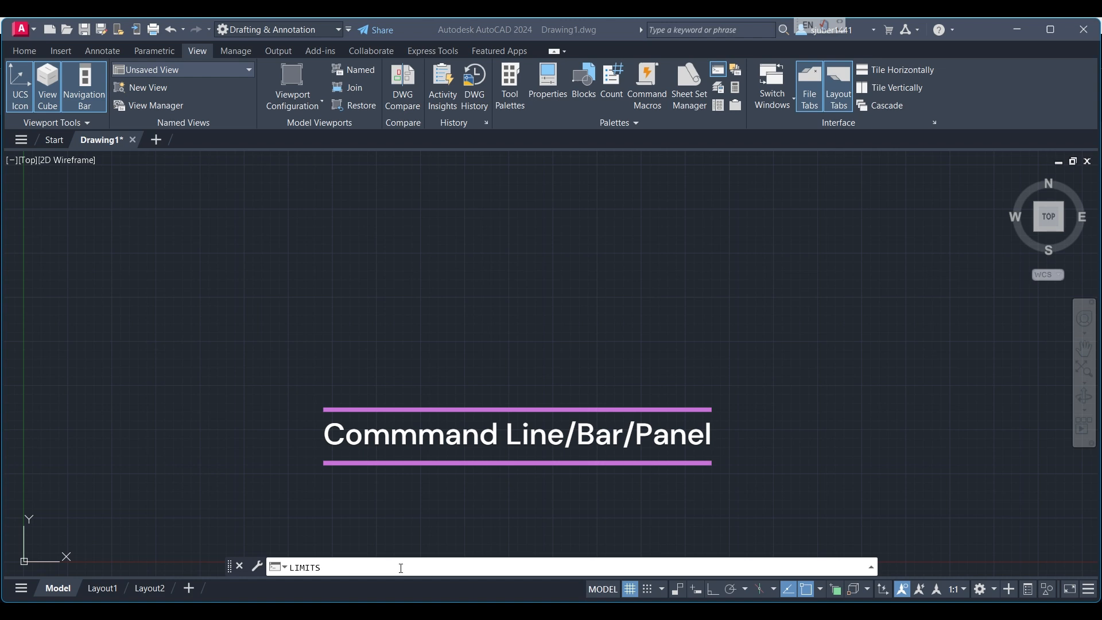
Clear the unexecuted LIMITS entry from the command line.
drag(322, 568, 265, 572)
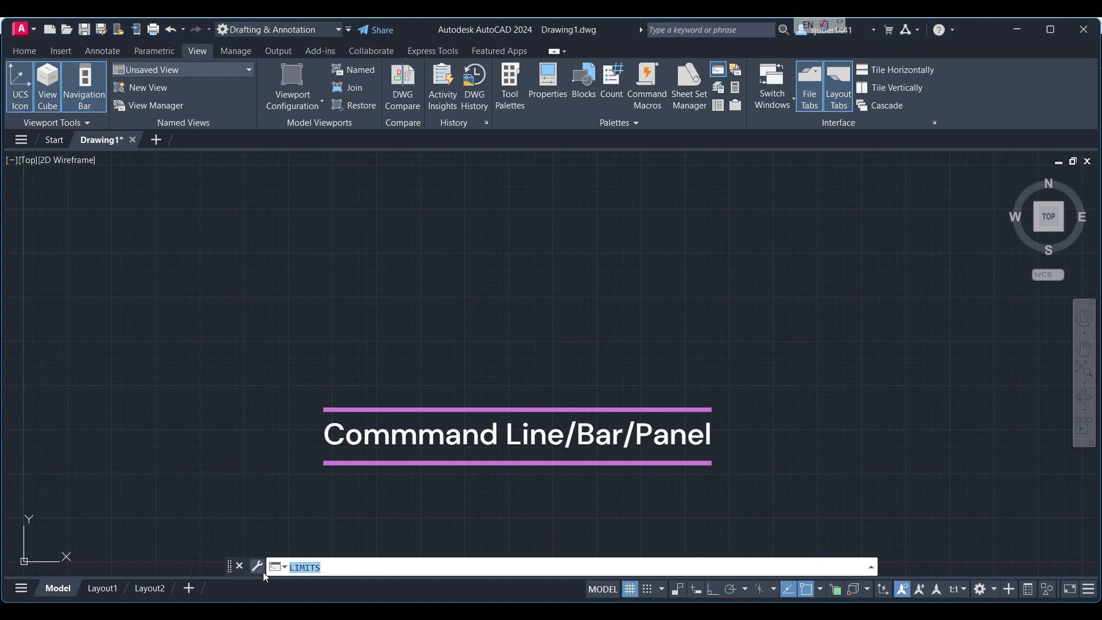
key(BackSpace)
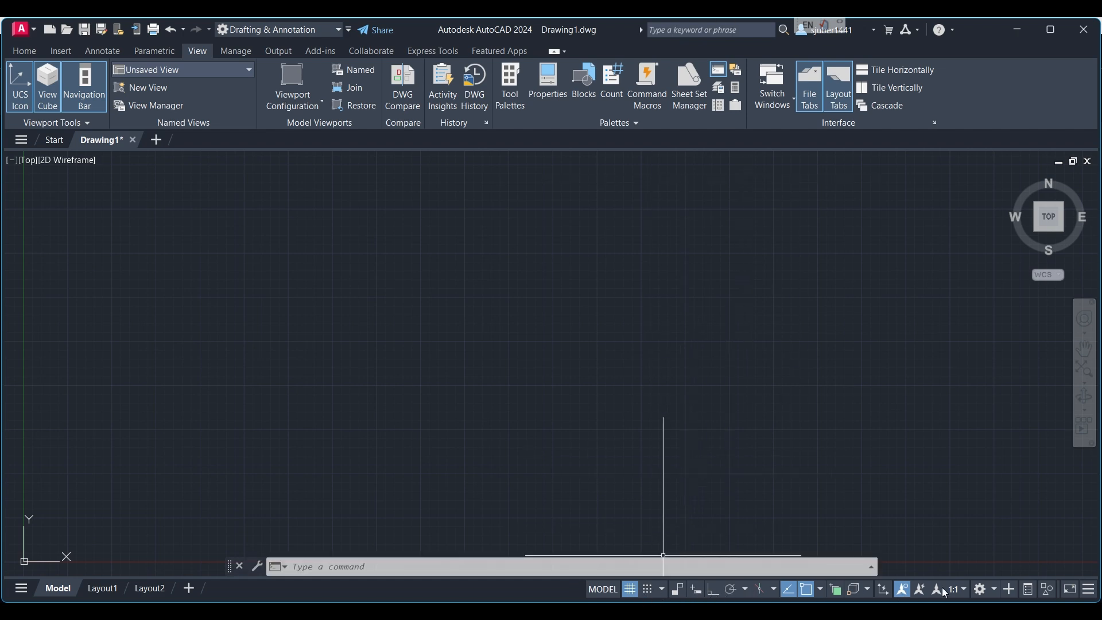
Review the status bar customization choices and toggle 2D object snap, leaving it off.
click(1090, 590)
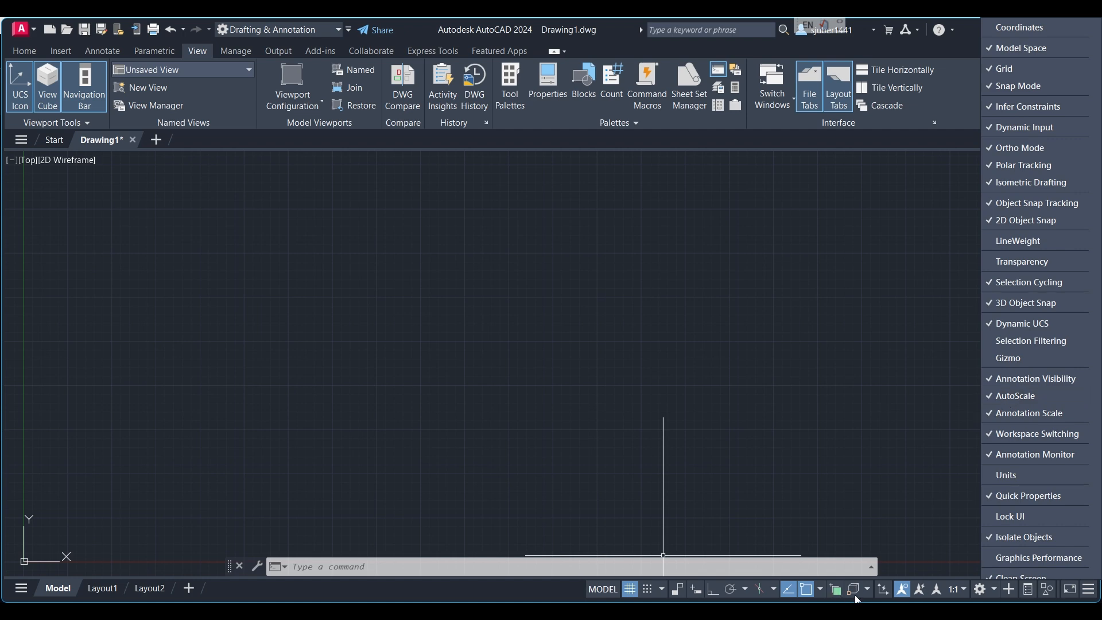
click(808, 591)
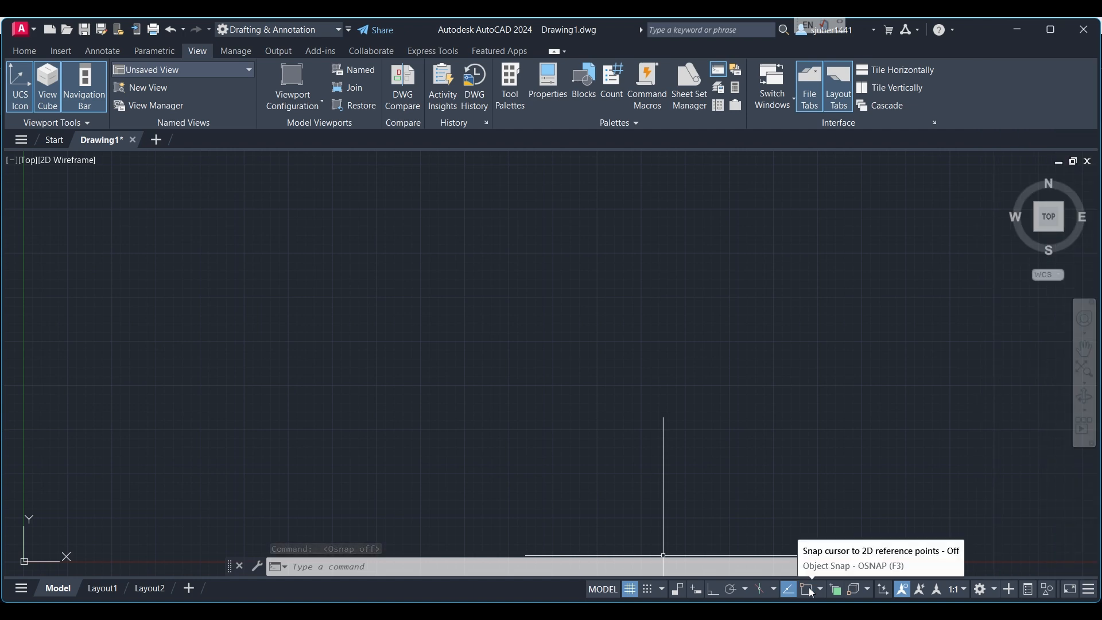
click(811, 592)
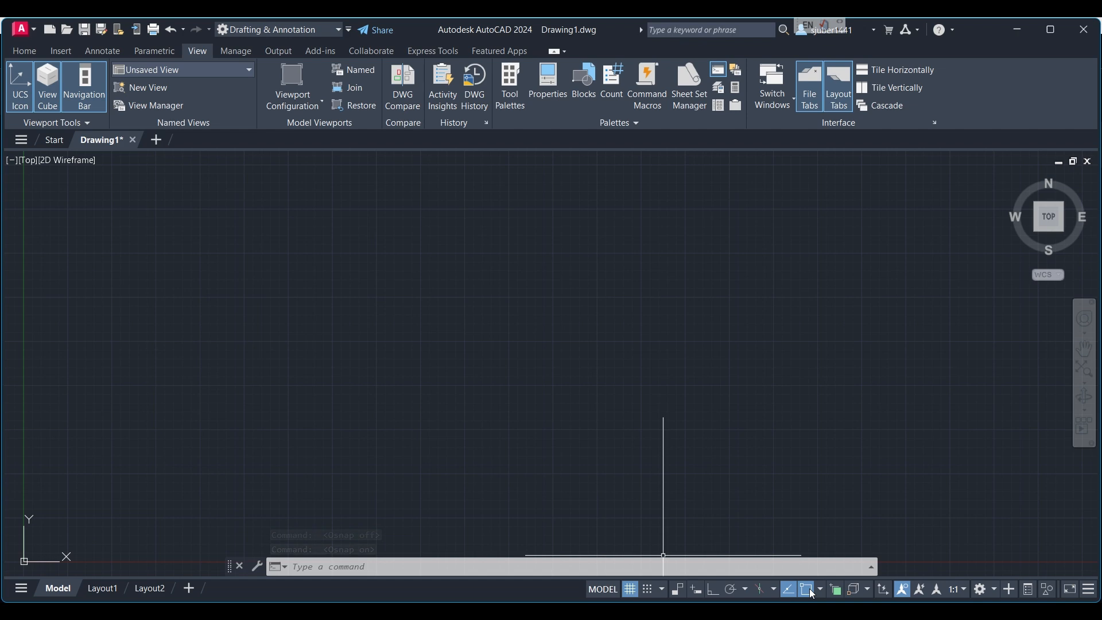
click(807, 596)
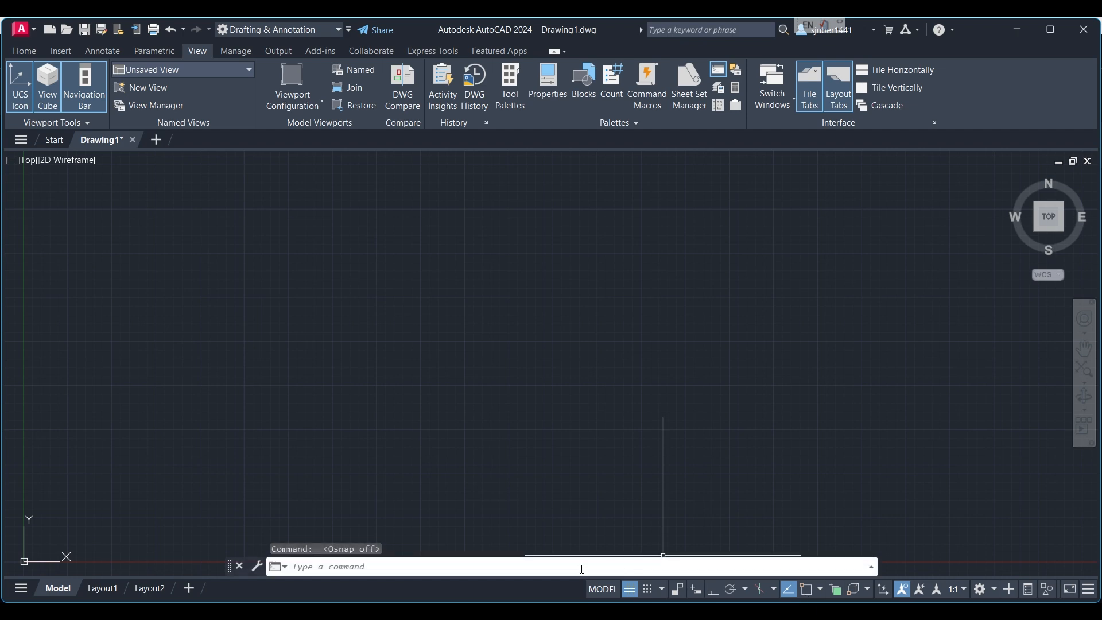
View the command suggestions for LA and clear the entry without running a command.
click(385, 568)
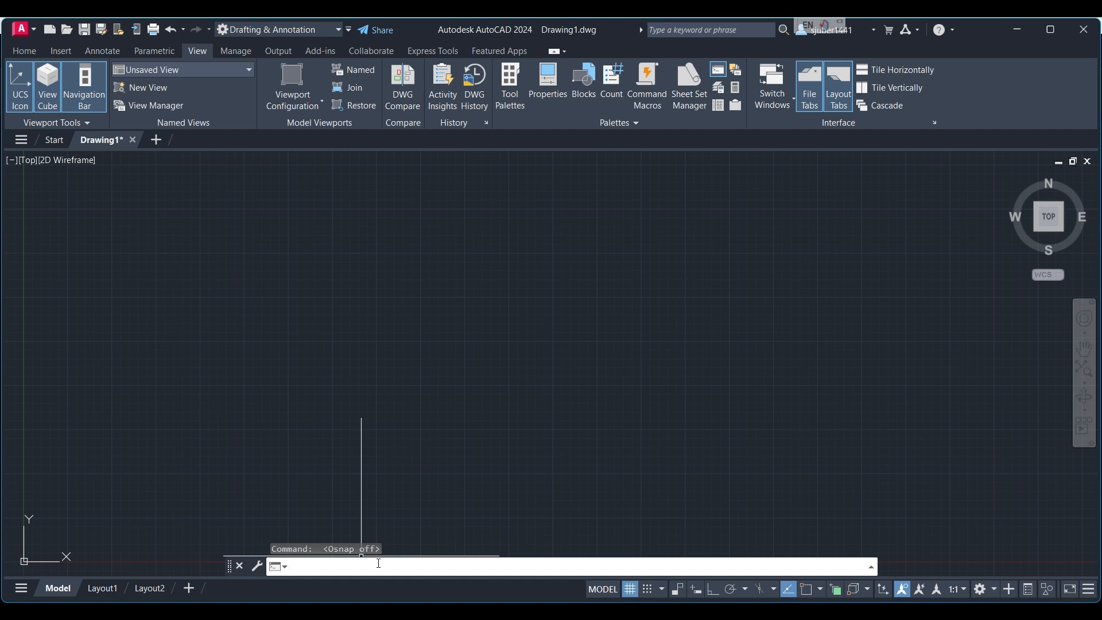
text(LA)
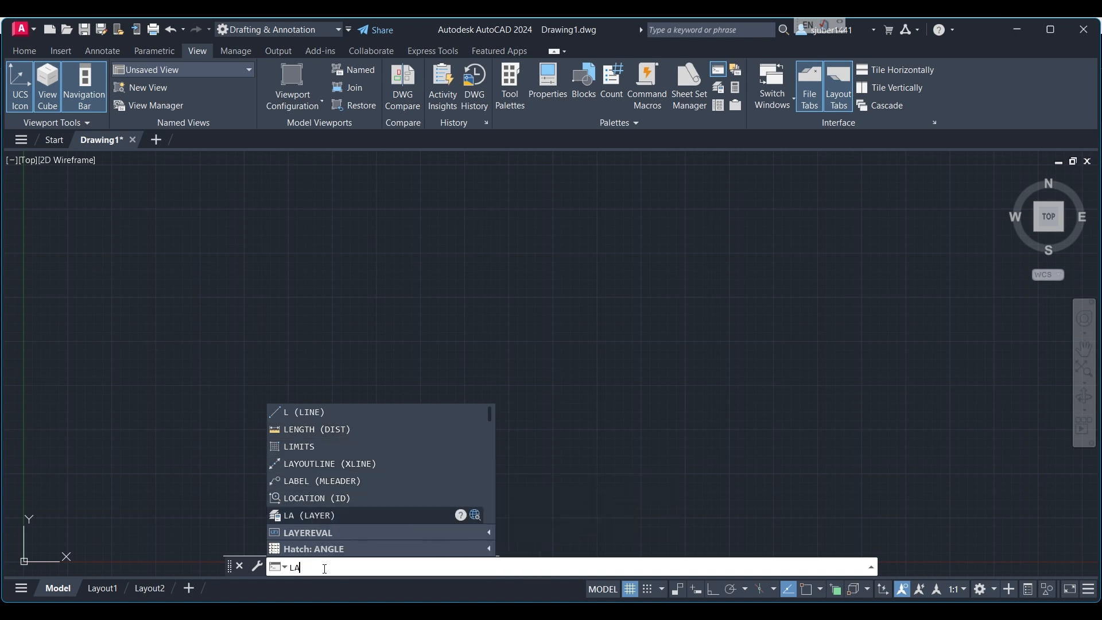
drag(324, 569, 280, 568)
key(BackSpace)
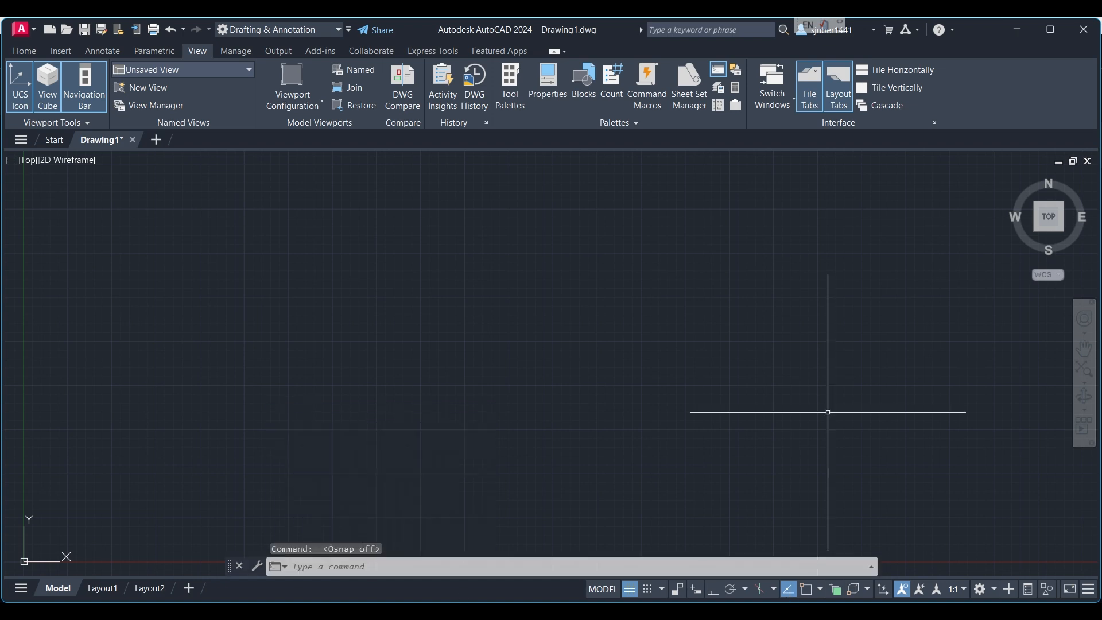